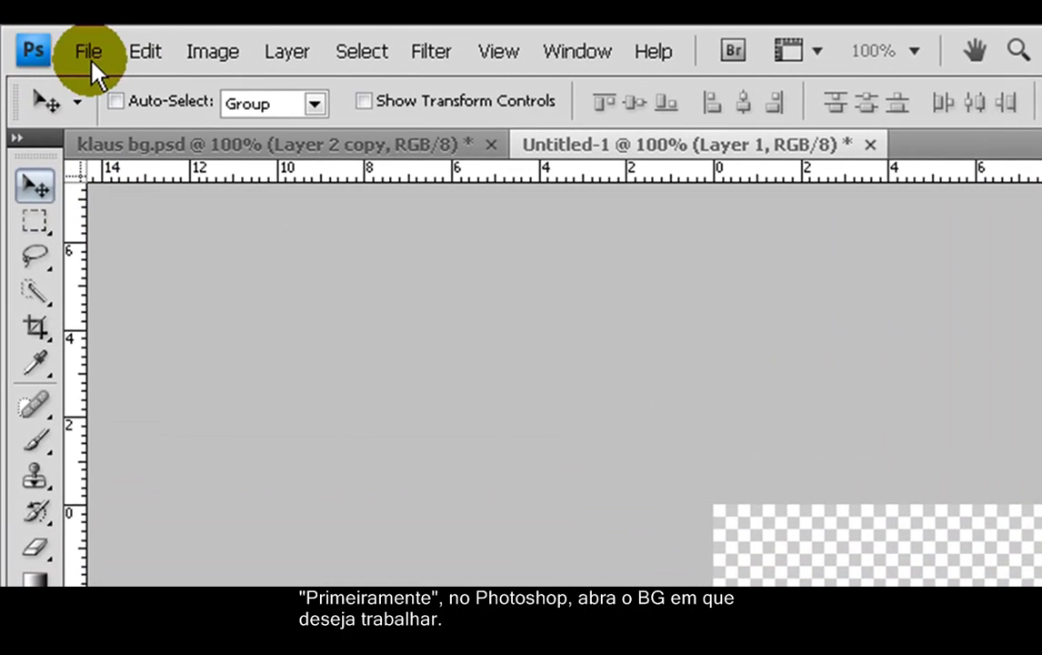
Step: Open klaus bg.psd from the File menu
click(86, 55)
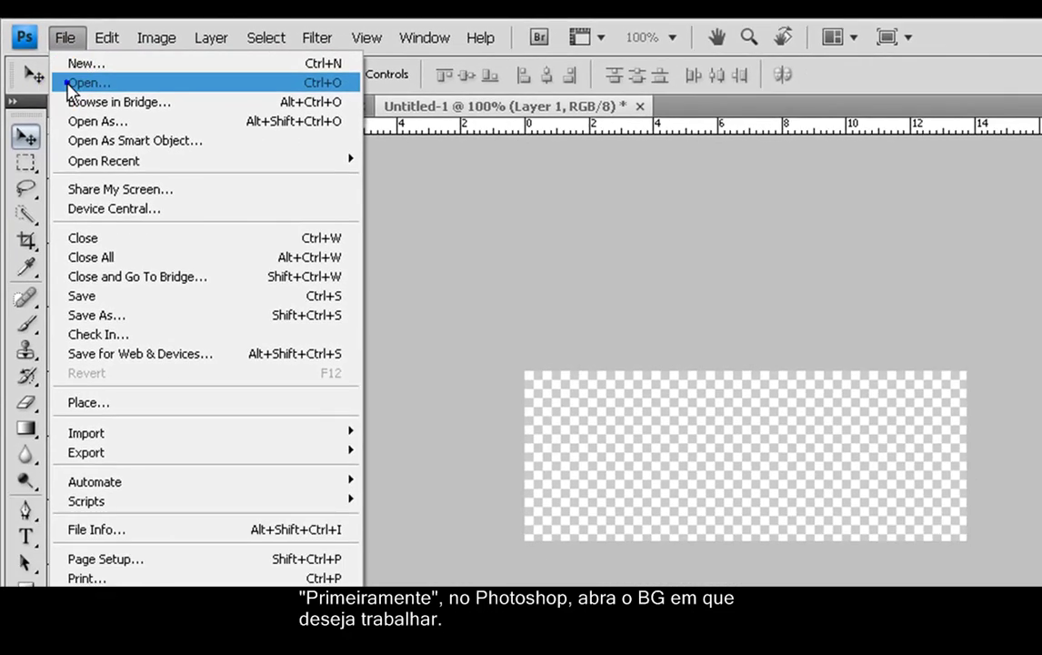
click(53, 66)
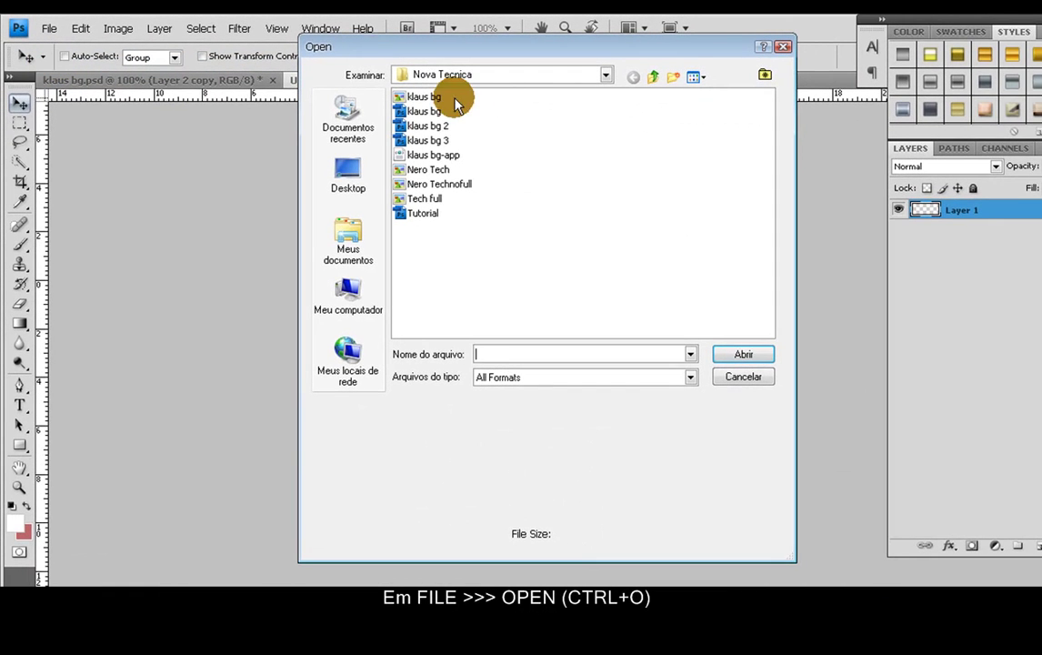
click(427, 98)
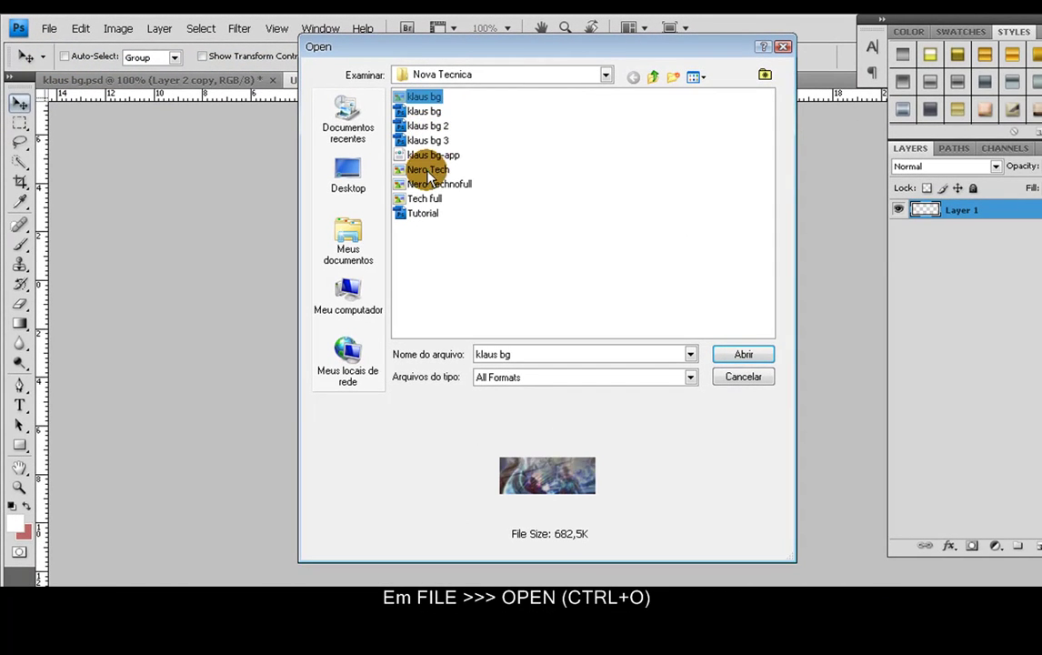
click(426, 141)
click(424, 110)
click(732, 356)
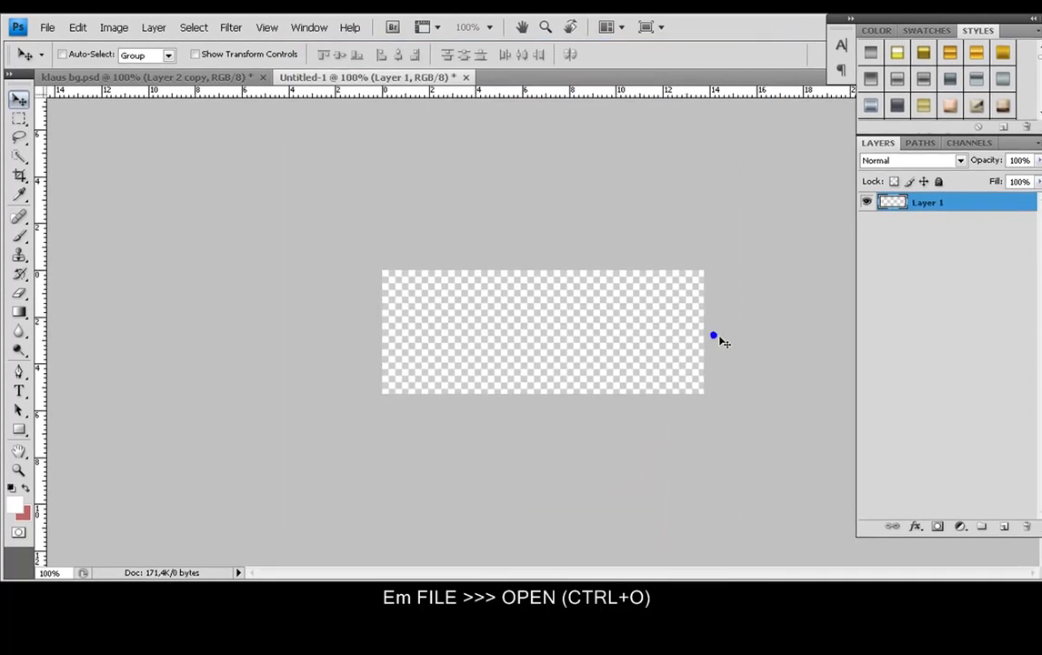
Step: Hide Layer 2 copy, Layer 4 and Layer 1 so only the blue background shows
click(856, 235)
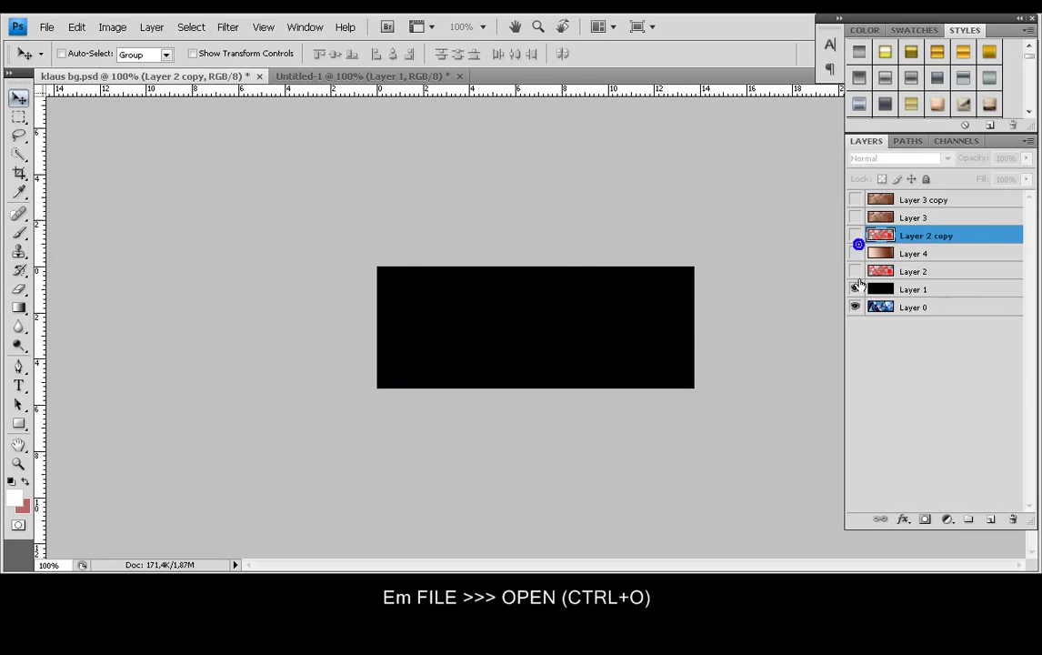
click(906, 289)
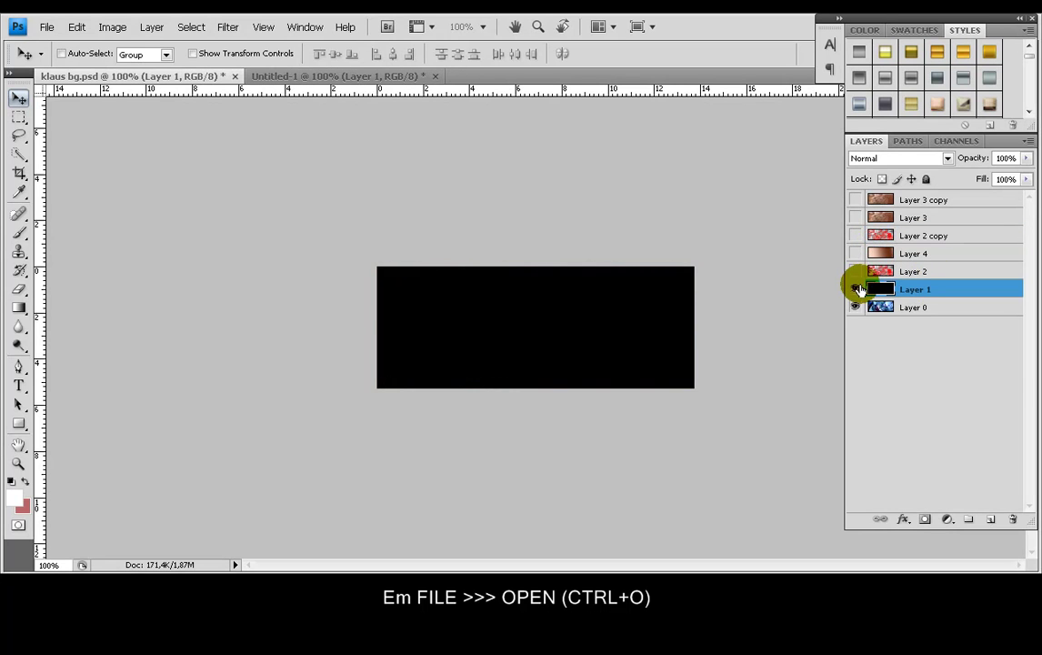
click(856, 288)
Step: Add a new Layer 5 above Layer 0 and select the Paint Bucket Tool
click(900, 307)
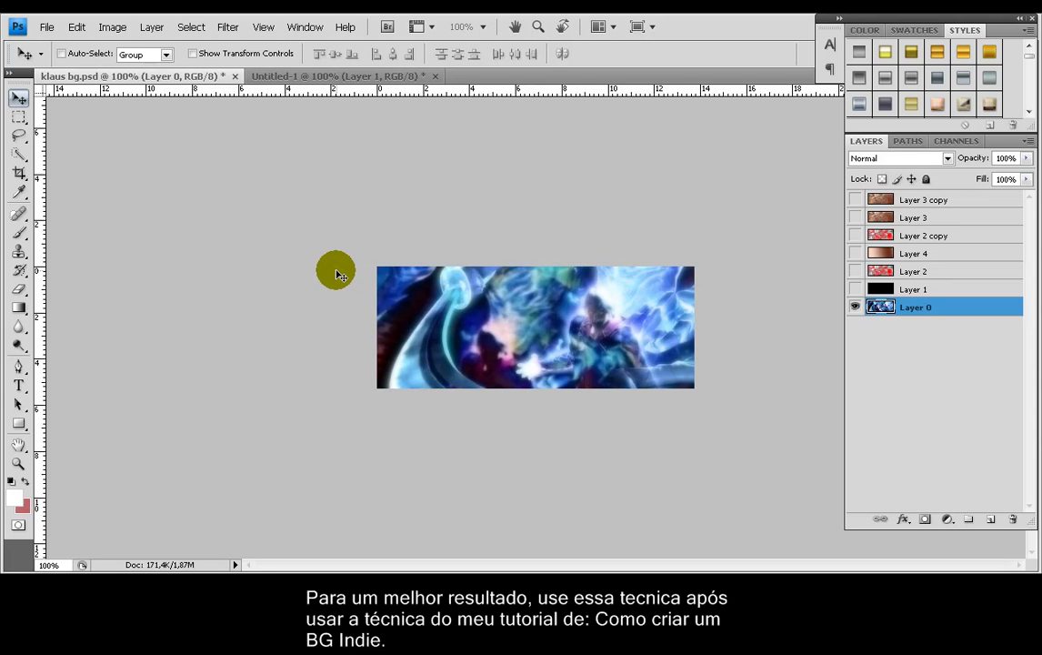
click(991, 520)
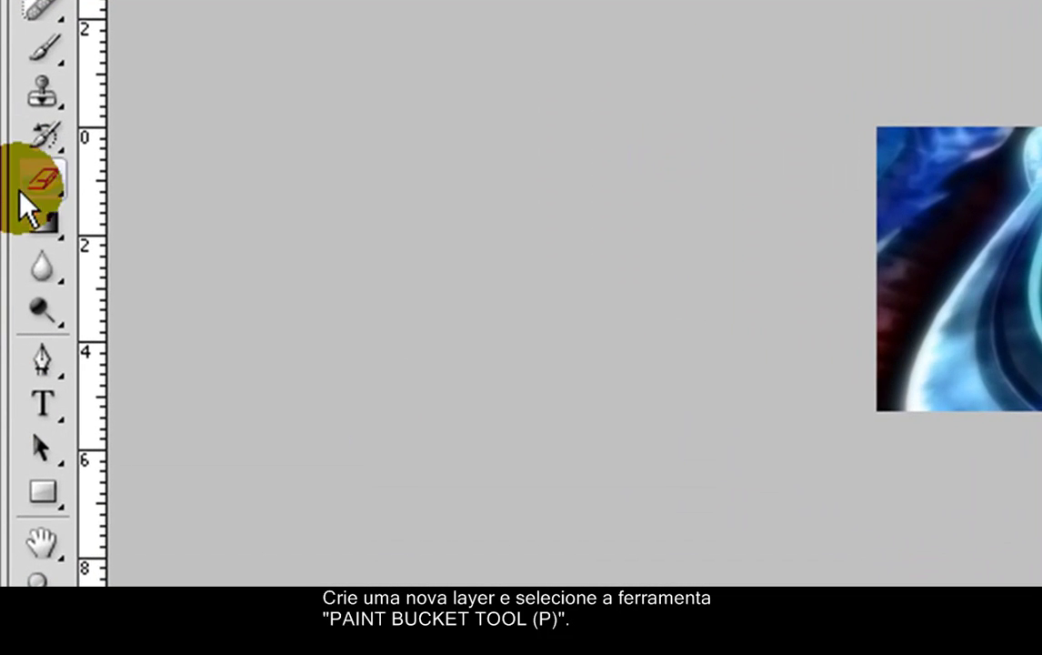
click(41, 222)
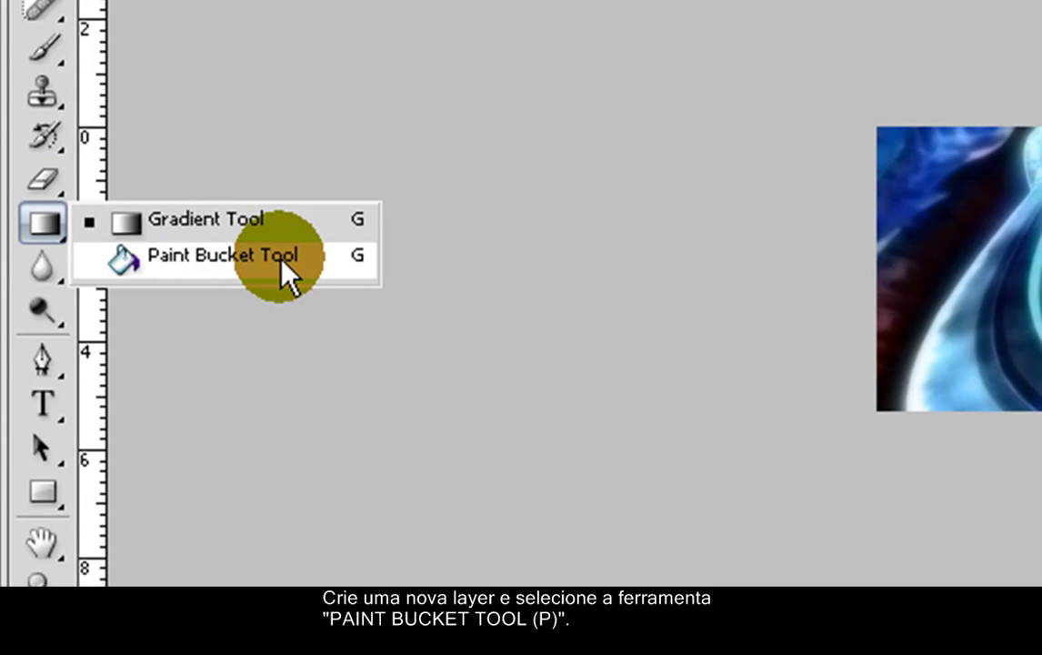
click(281, 259)
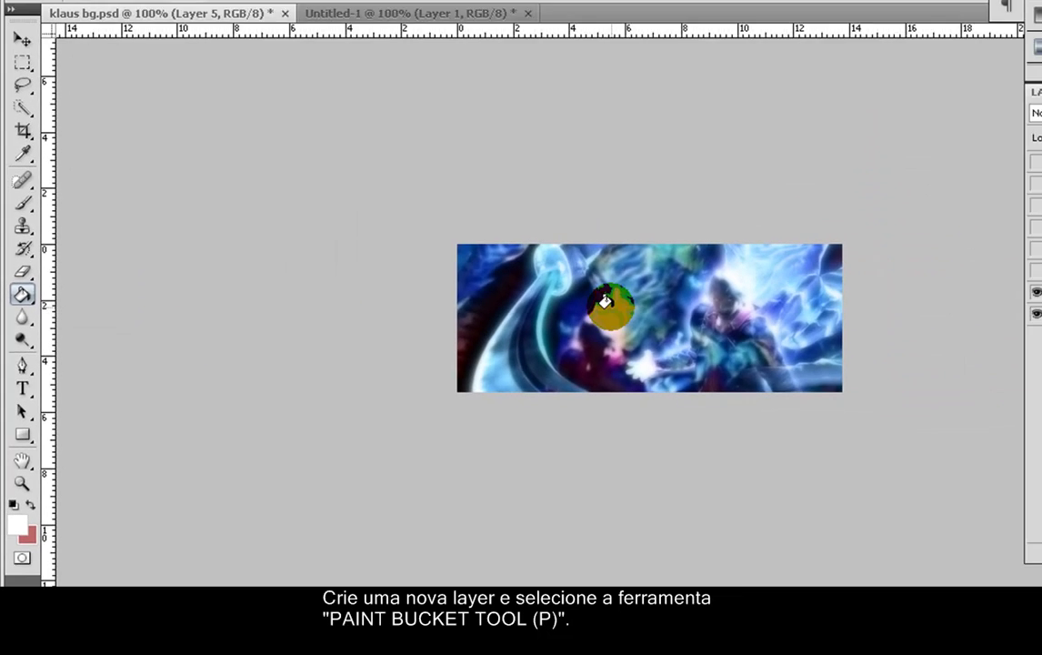
Step: Fill Layer 5 with white, then black, and add an empty Layer 6 above it
click(504, 320)
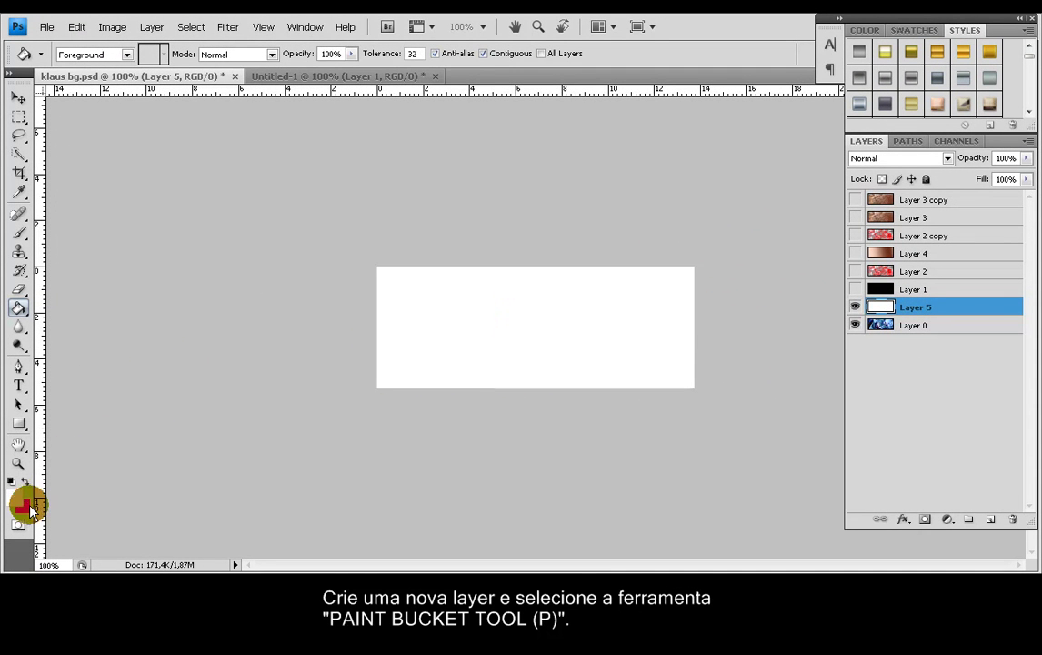
click(14, 500)
click(227, 103)
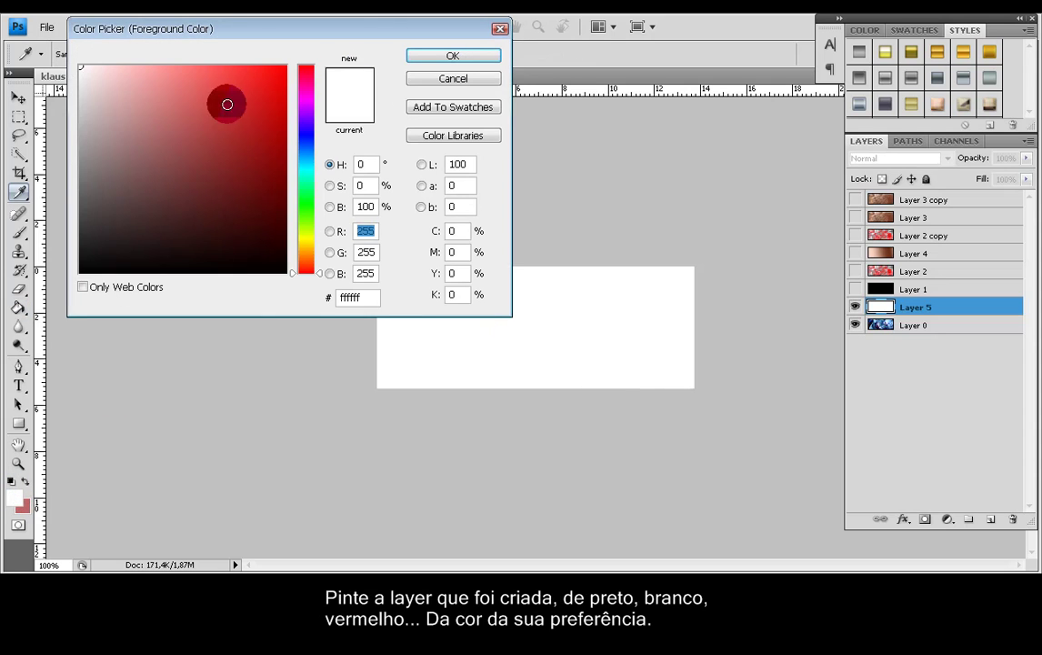
click(414, 61)
key(g)
click(458, 320)
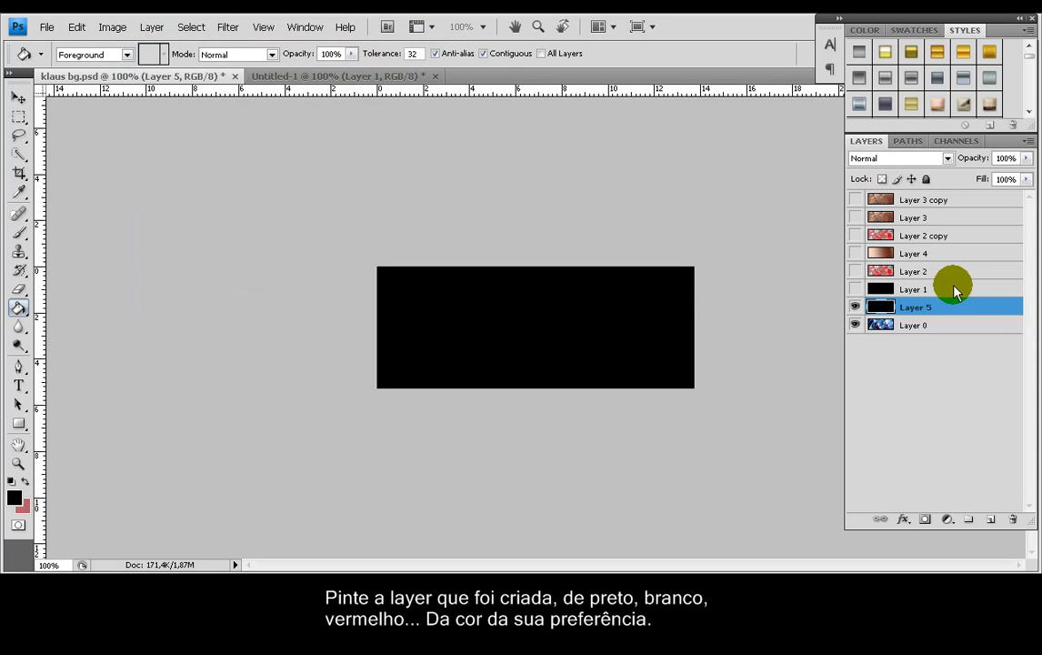
click(987, 519)
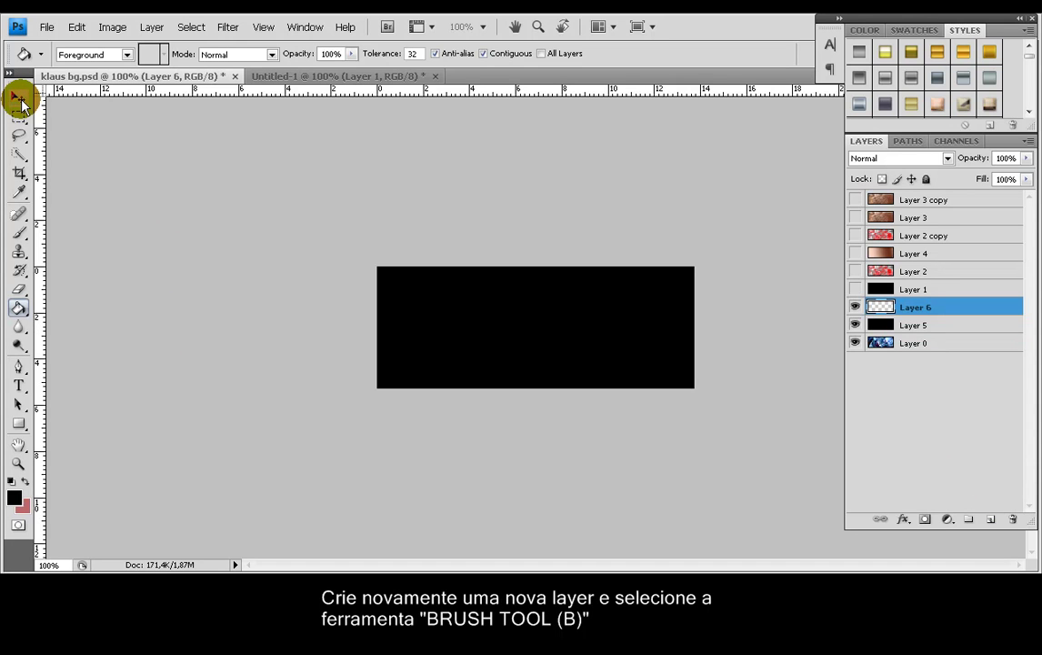
Step: Stamp the Saturn brush at the banner's left edge, then add Layer 7 above Layer 5
click(18, 234)
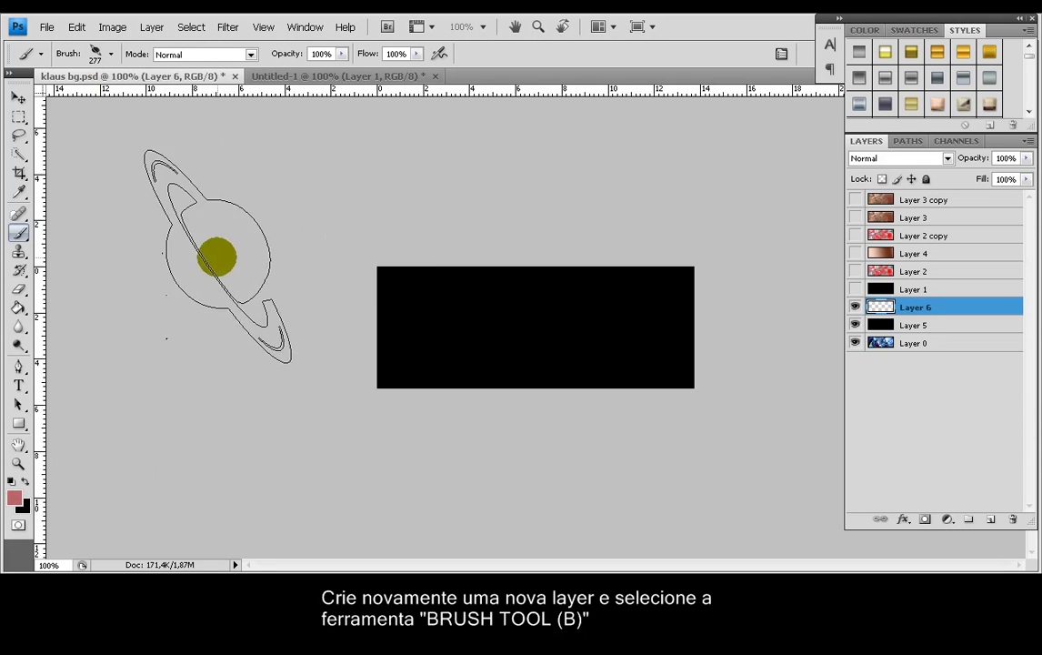
click(403, 291)
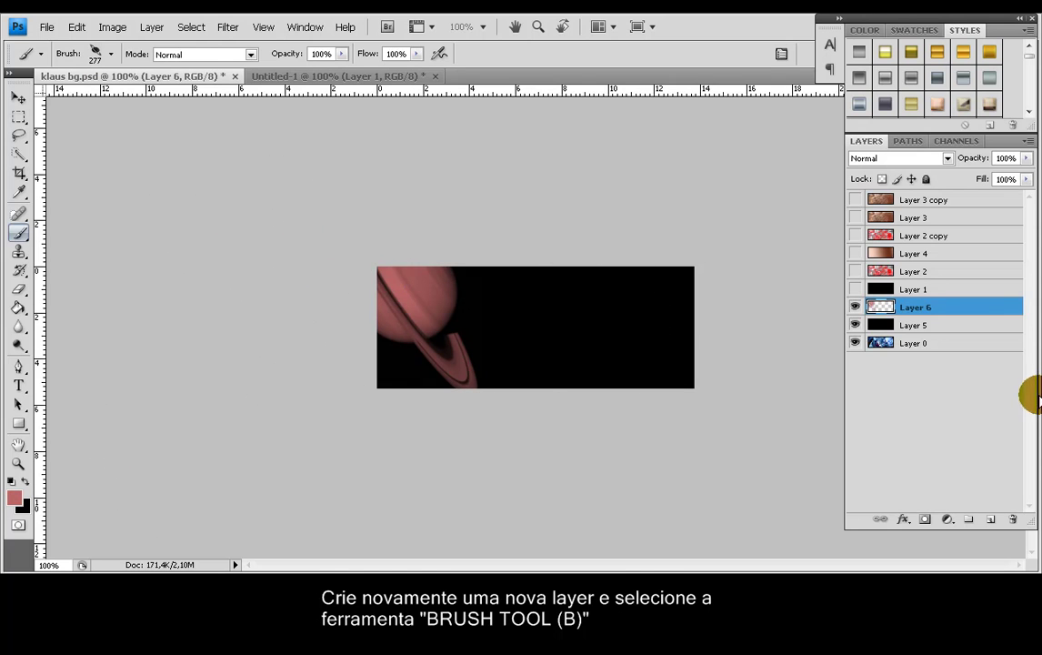
click(919, 330)
click(990, 519)
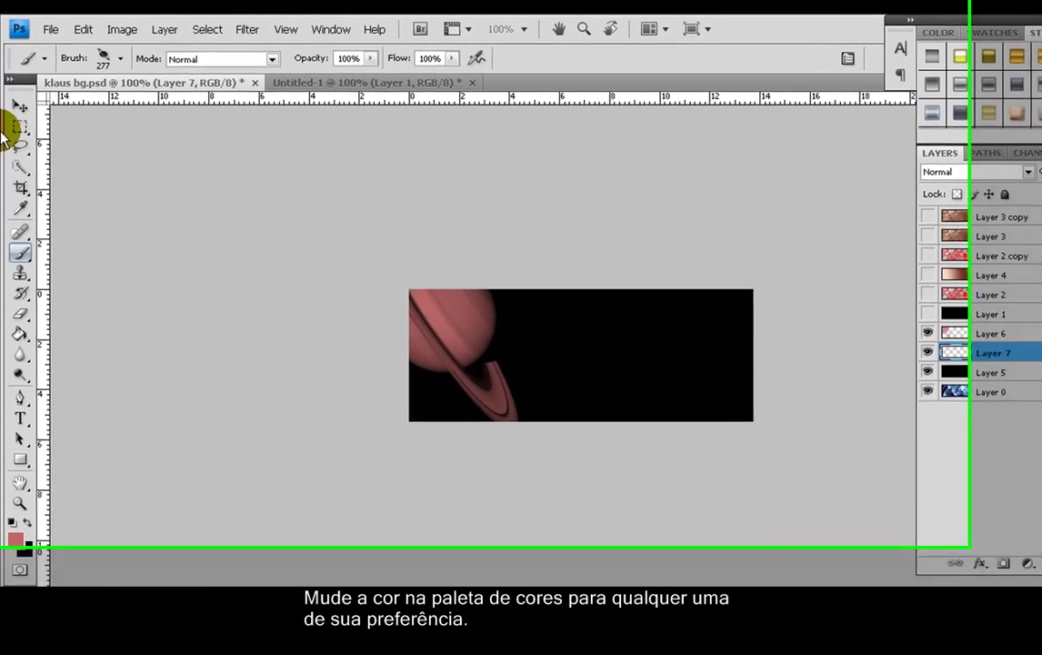
Step: Load the vienna_brushes set, replacing the current brushes
click(124, 64)
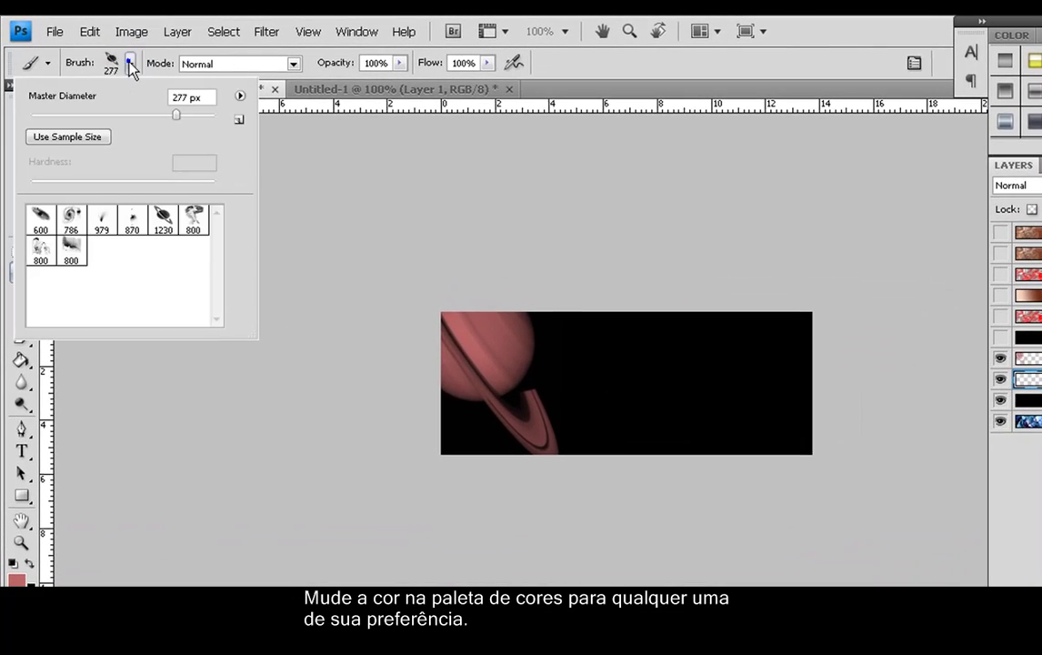
click(240, 96)
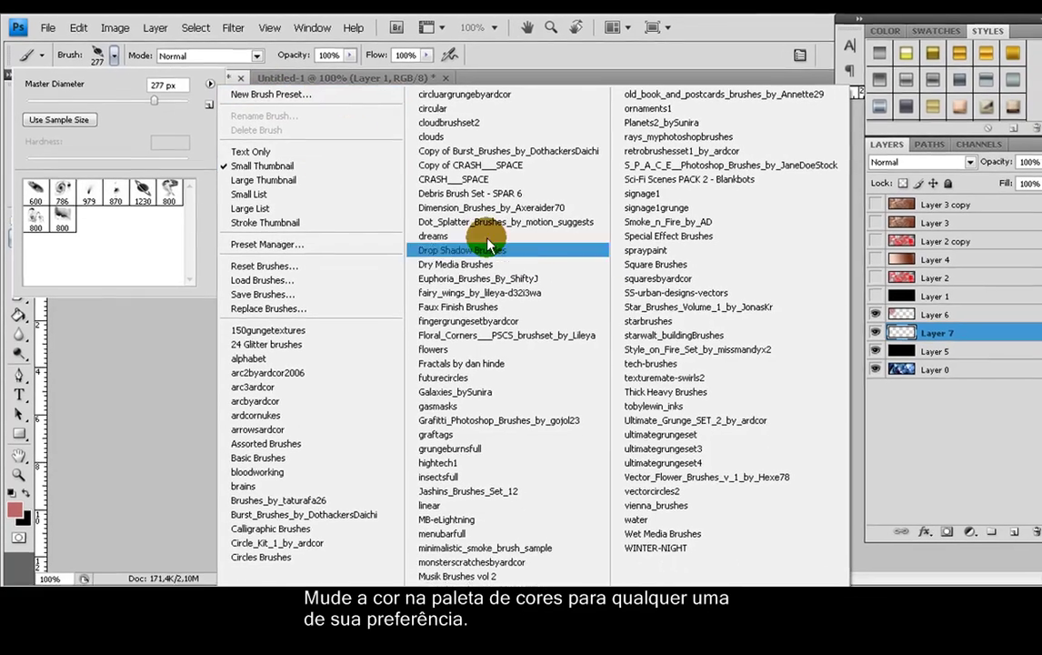
click(713, 503)
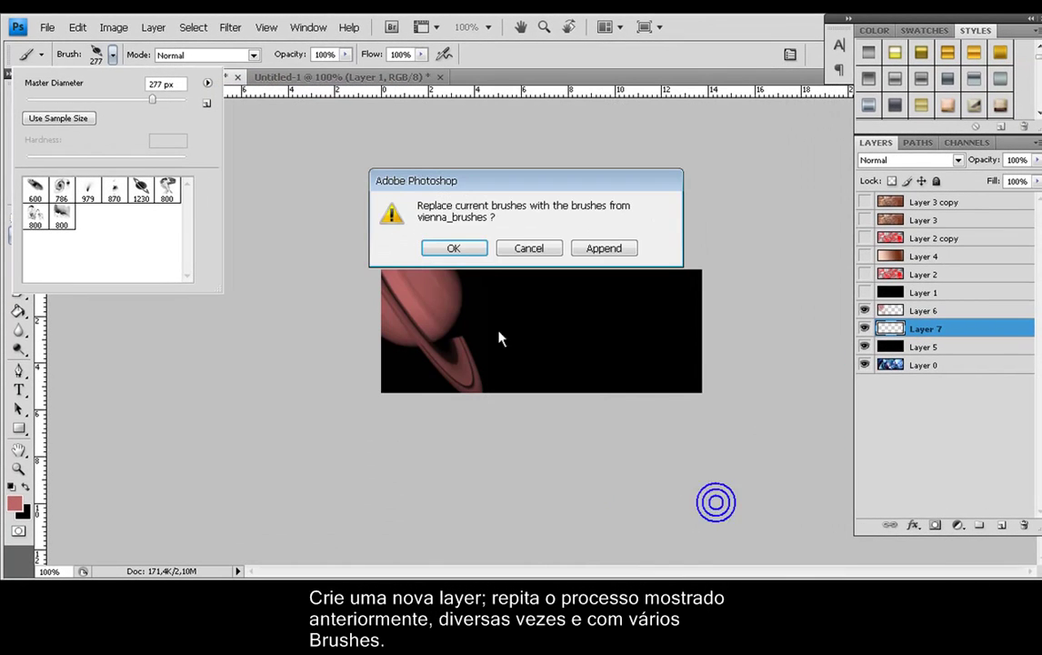
click(454, 248)
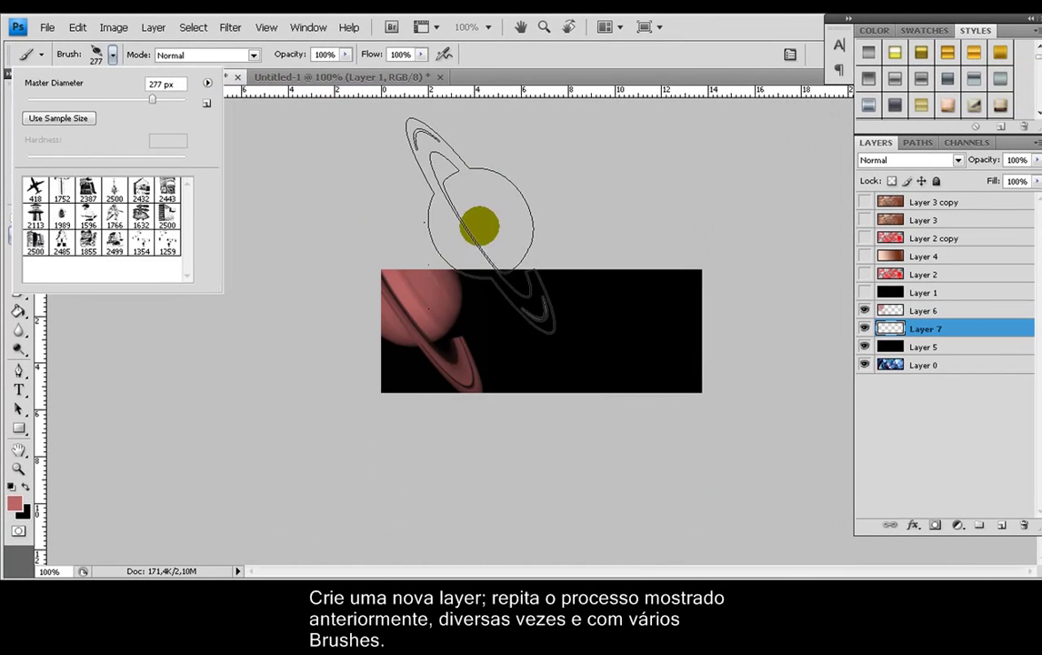
Step: Stamp the 2432 cityscape brush at 666 px across the lower banner on Layer 7
click(139, 189)
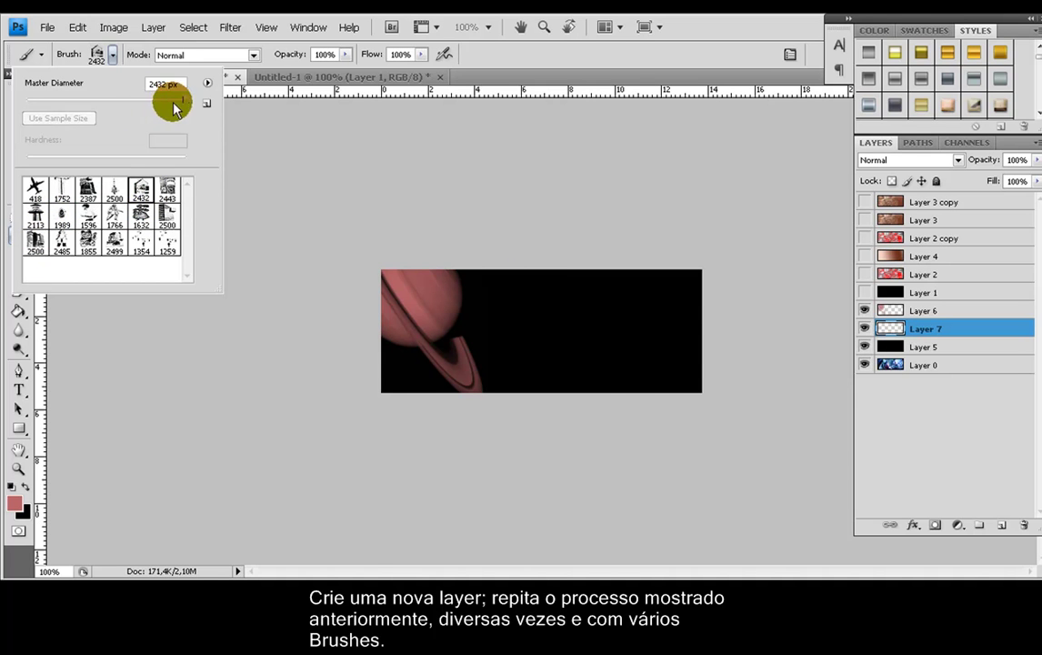
drag(176, 103, 173, 100)
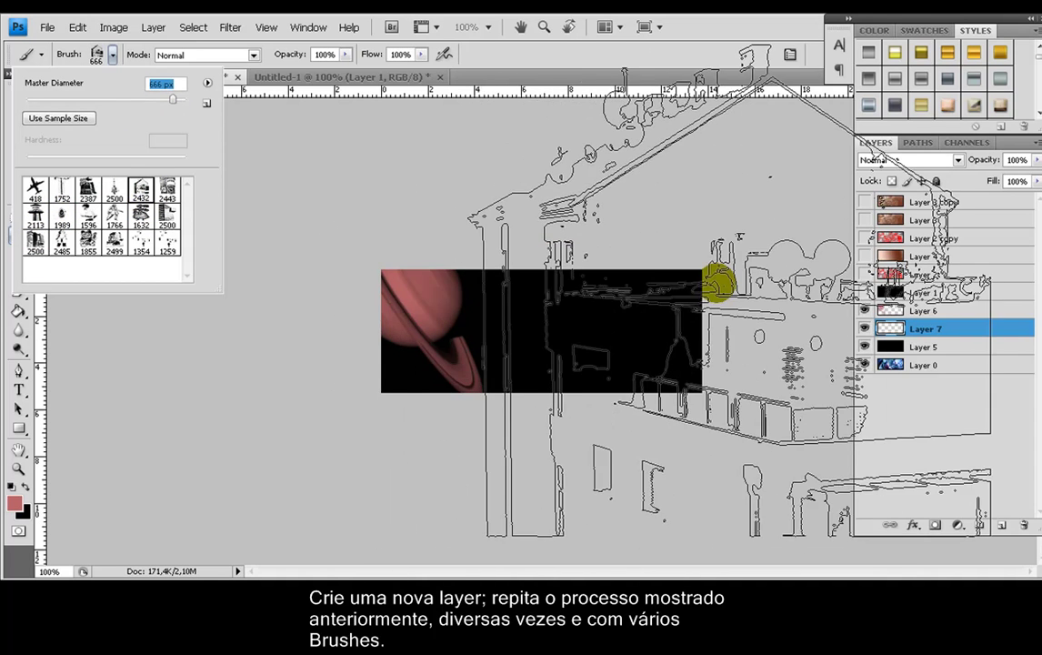
click(718, 284)
click(621, 282)
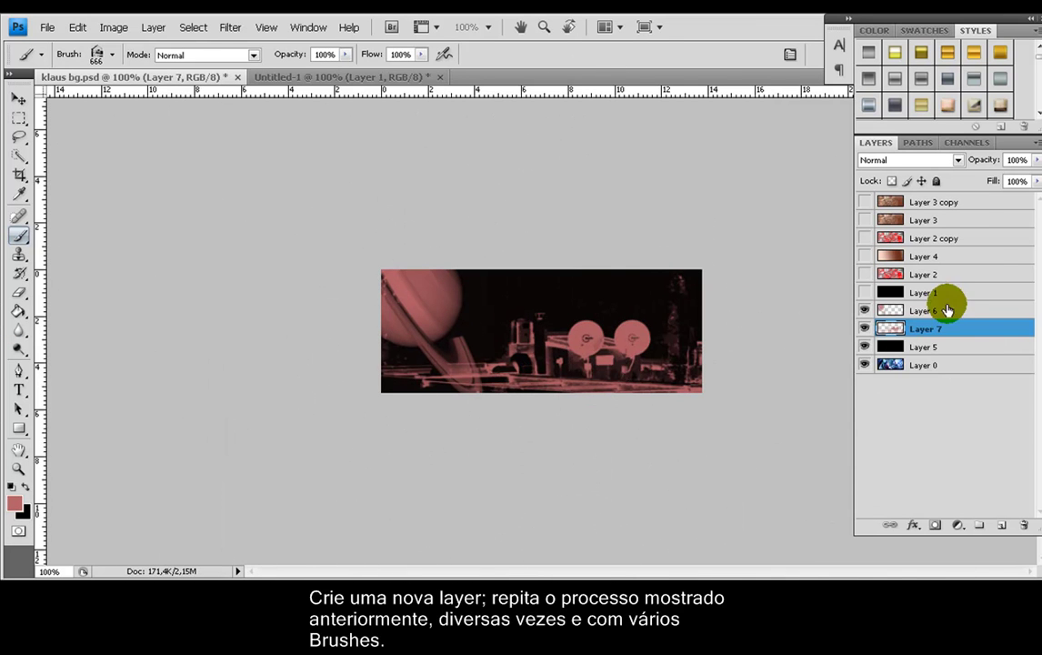
Step: Add Layer 8 above Layer 5 and choose the 1752 px brush at a reduced diameter
click(925, 346)
click(1000, 527)
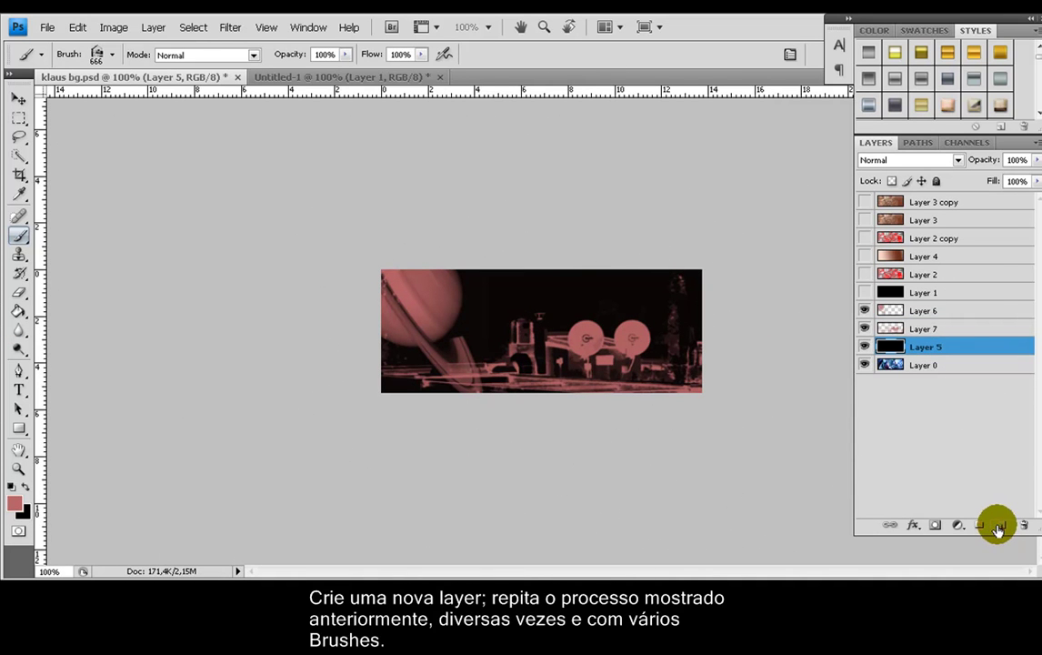
click(113, 60)
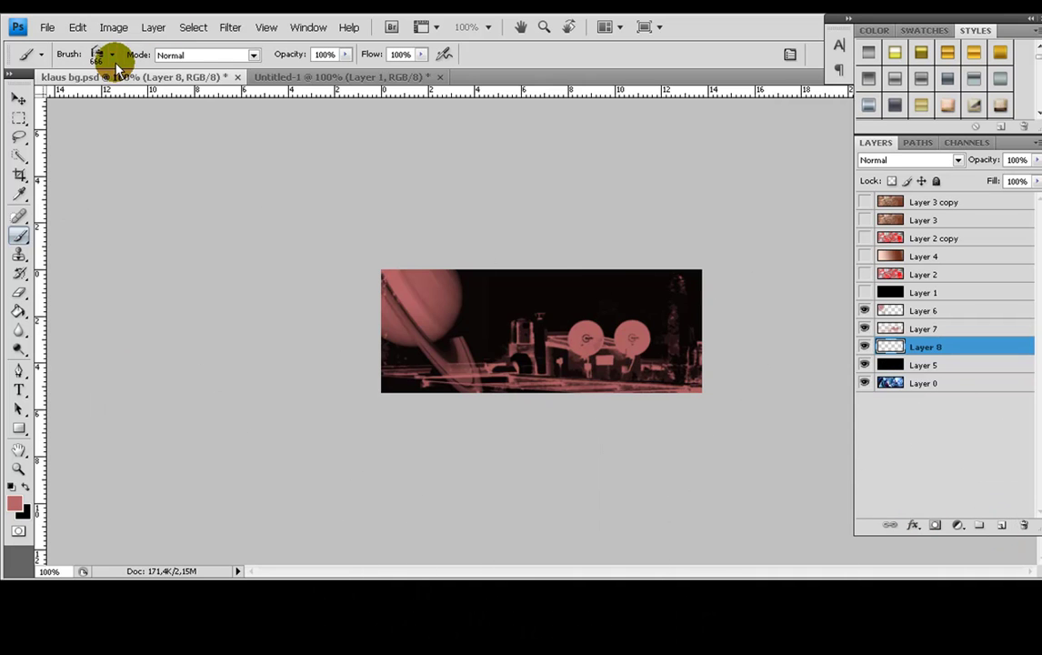
click(210, 87)
click(210, 86)
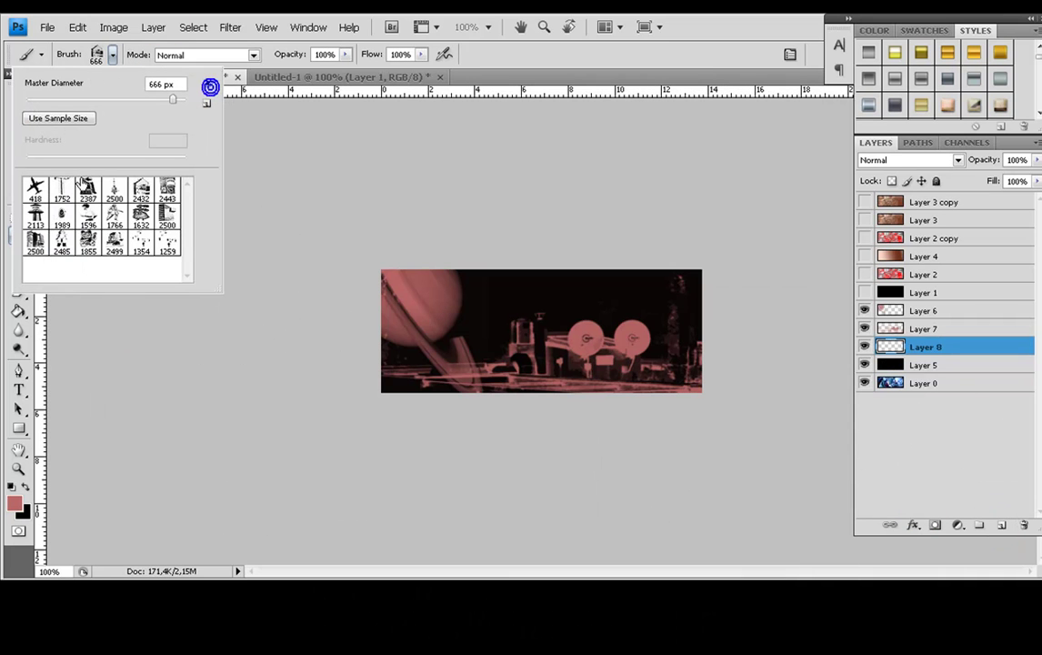
click(57, 188)
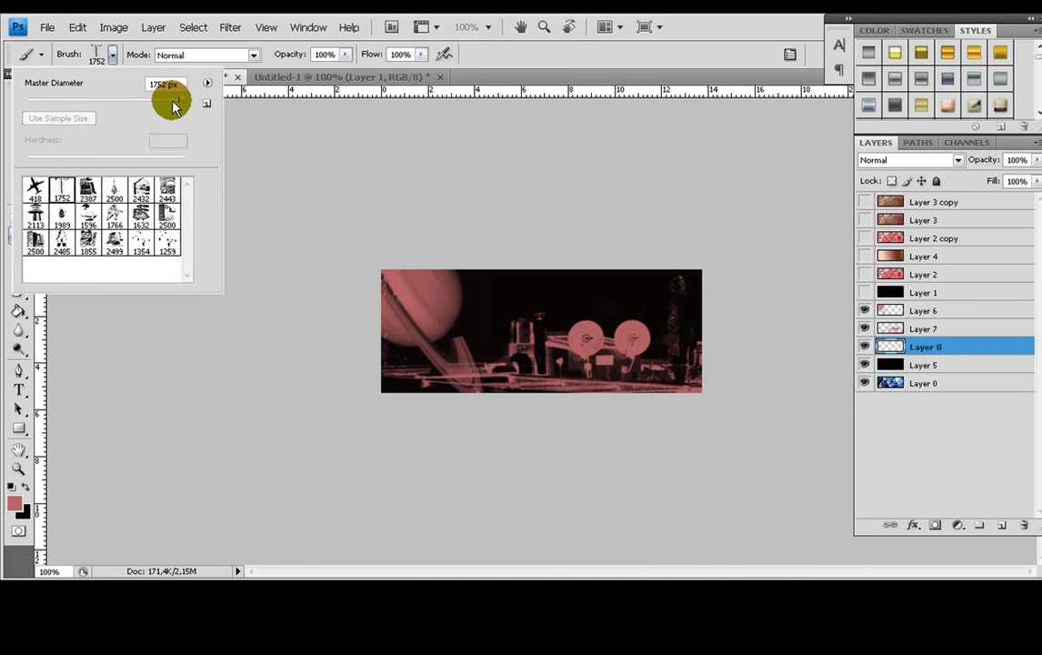
drag(178, 106, 113, 115)
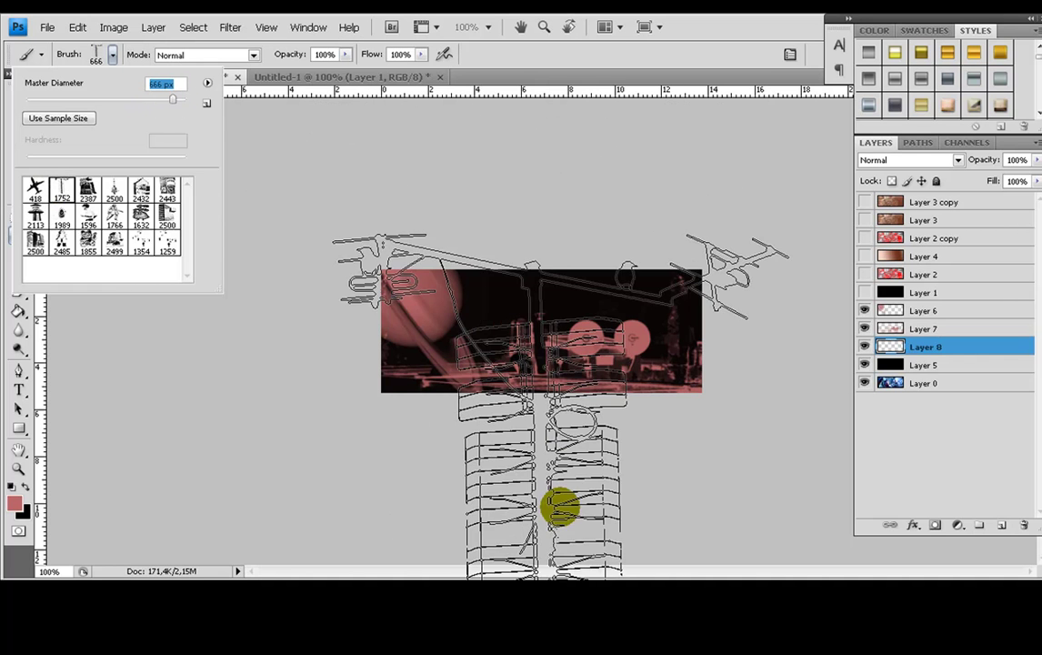
click(112, 54)
Step: Set the foreground colour to pure red (ff0000) and reselect Layer 5
click(14, 502)
drag(177, 163, 441, 44)
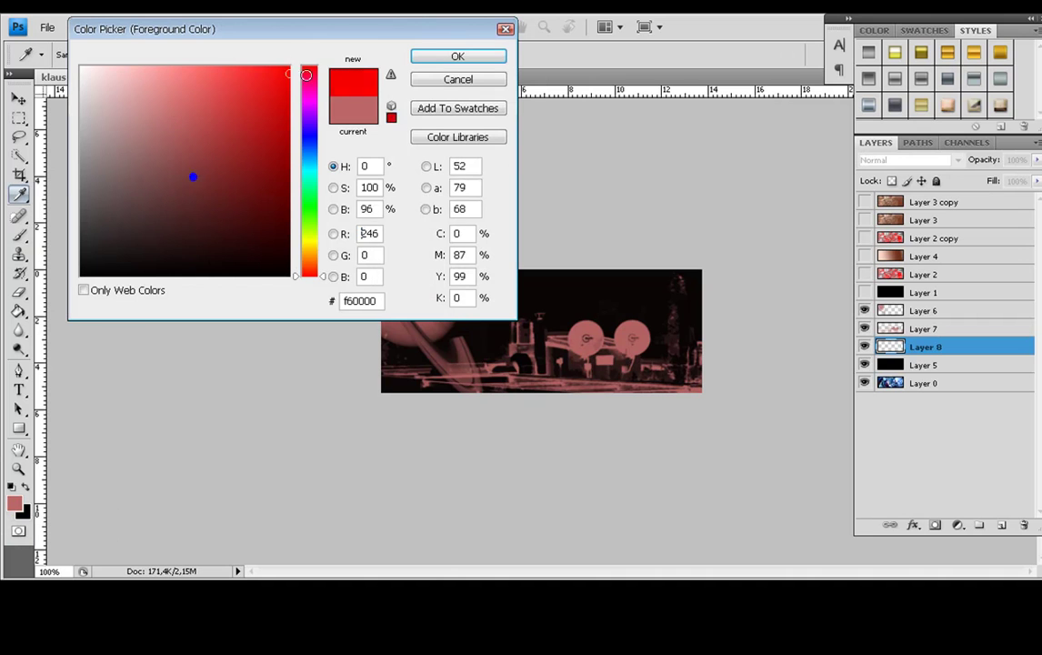
click(446, 60)
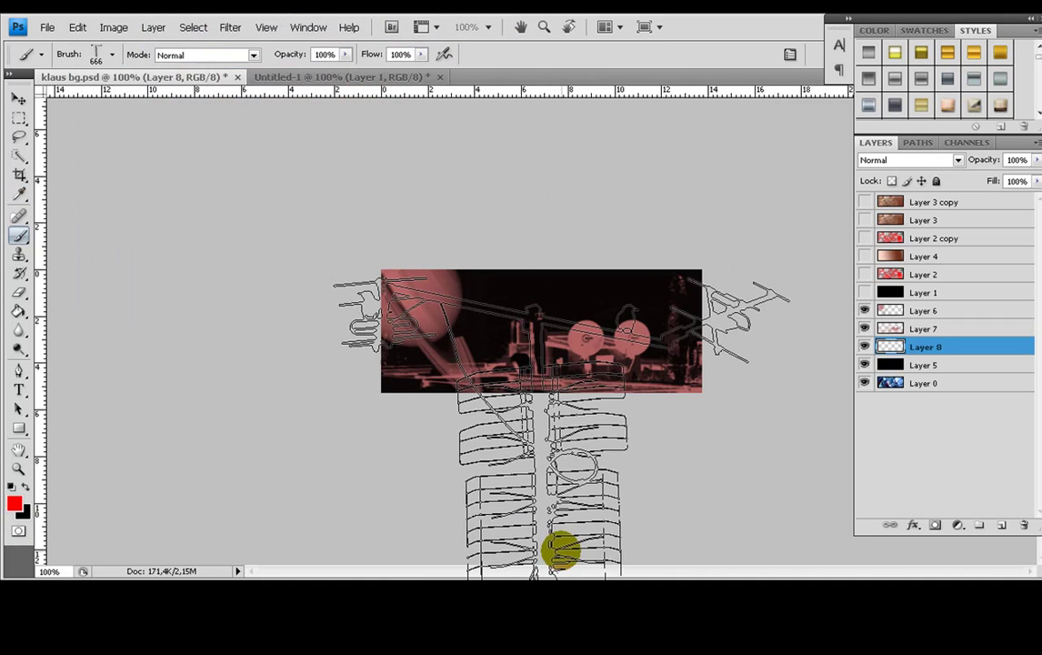
click(112, 54)
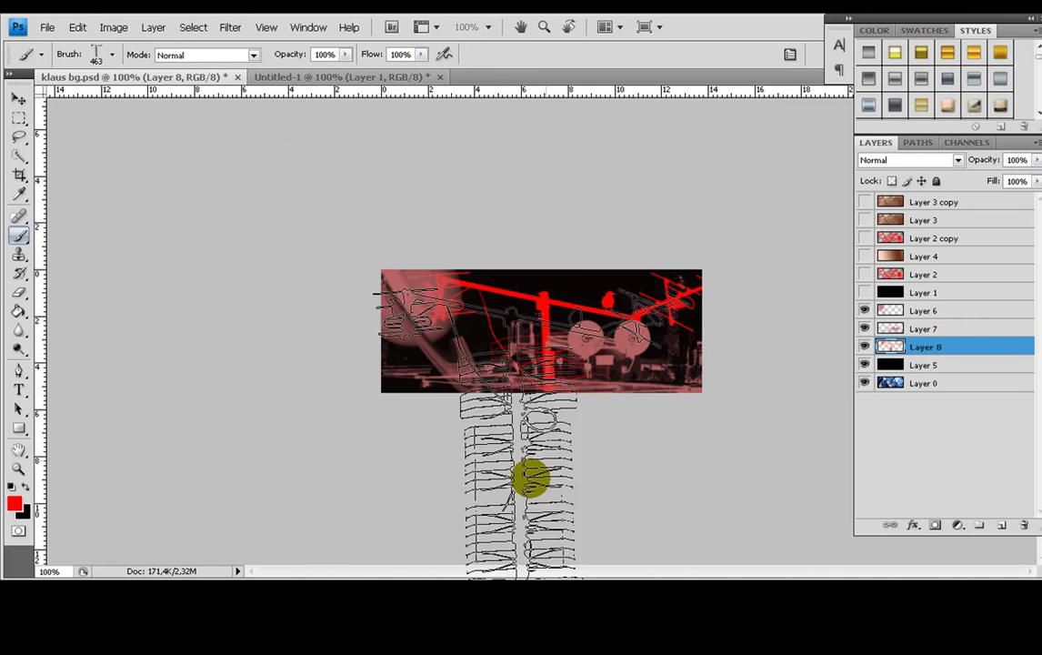
click(959, 375)
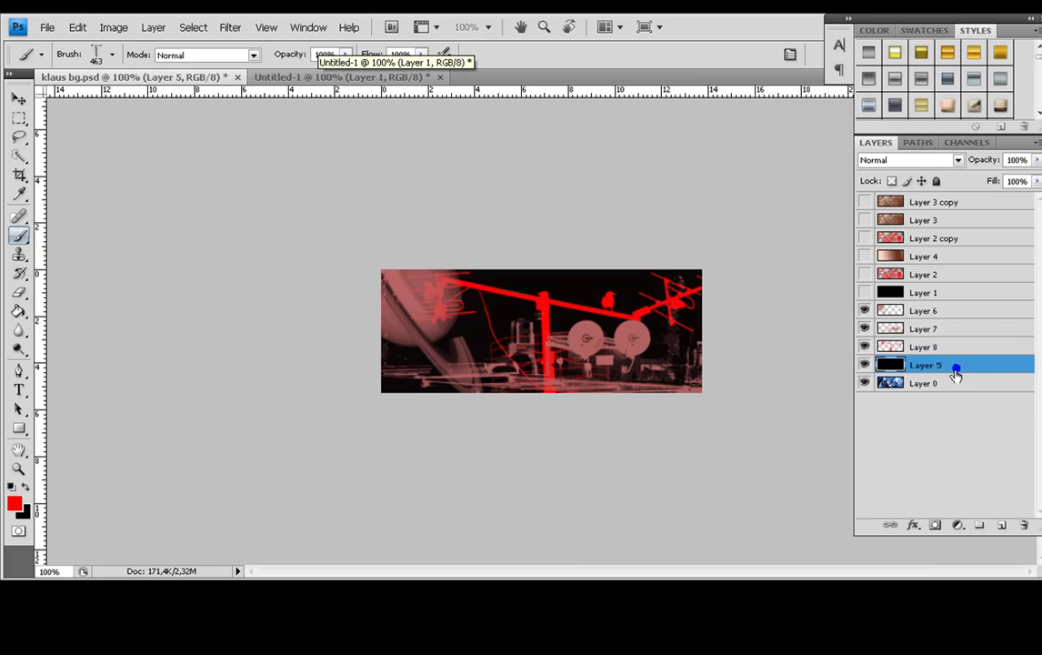
Step: Add Layer 9 above Layer 5 and load the Brushes_by_taturafa26 brush set
click(1005, 524)
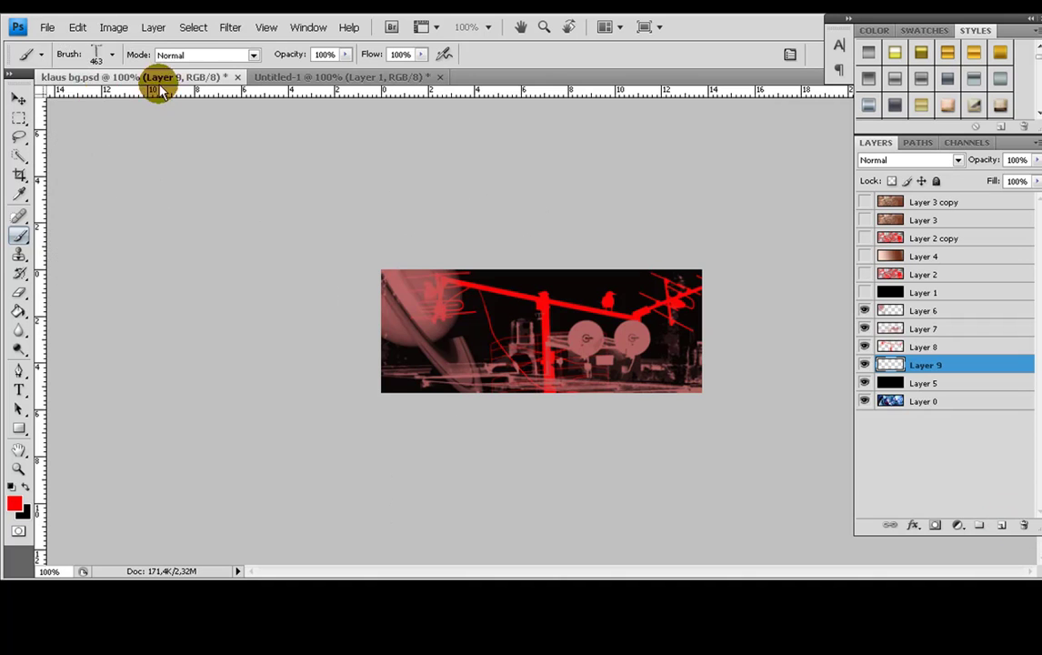
click(113, 58)
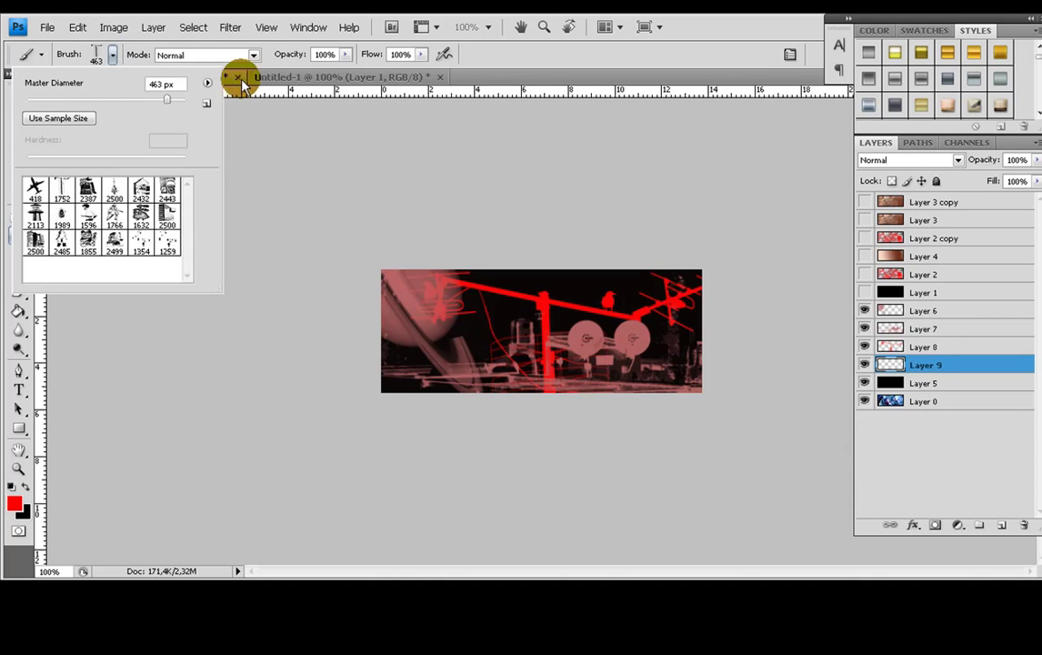
click(207, 84)
click(170, 212)
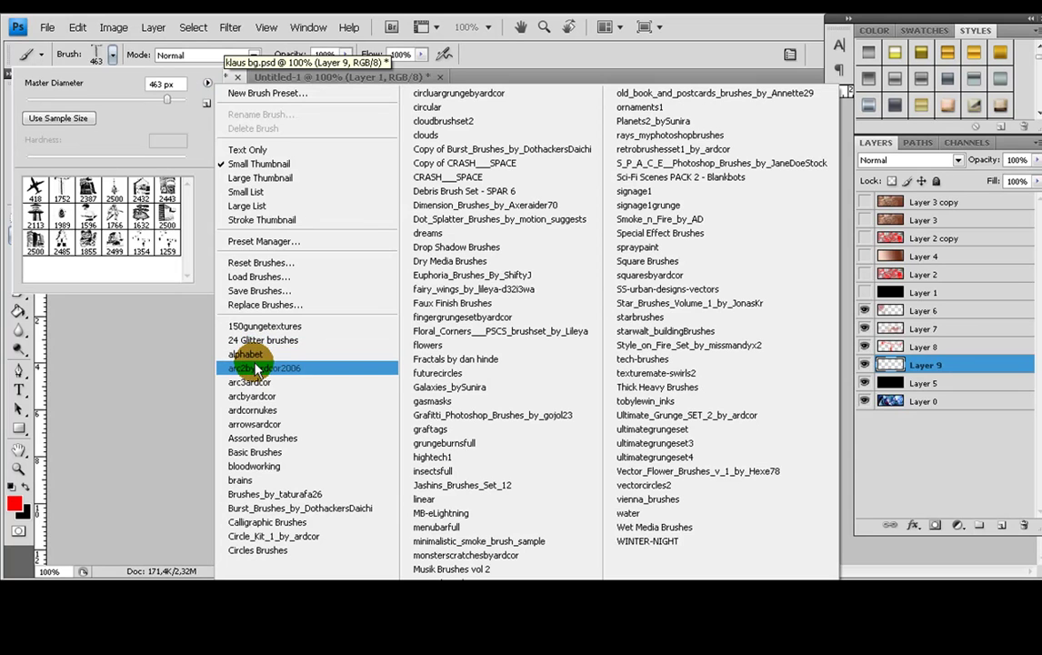
click(278, 496)
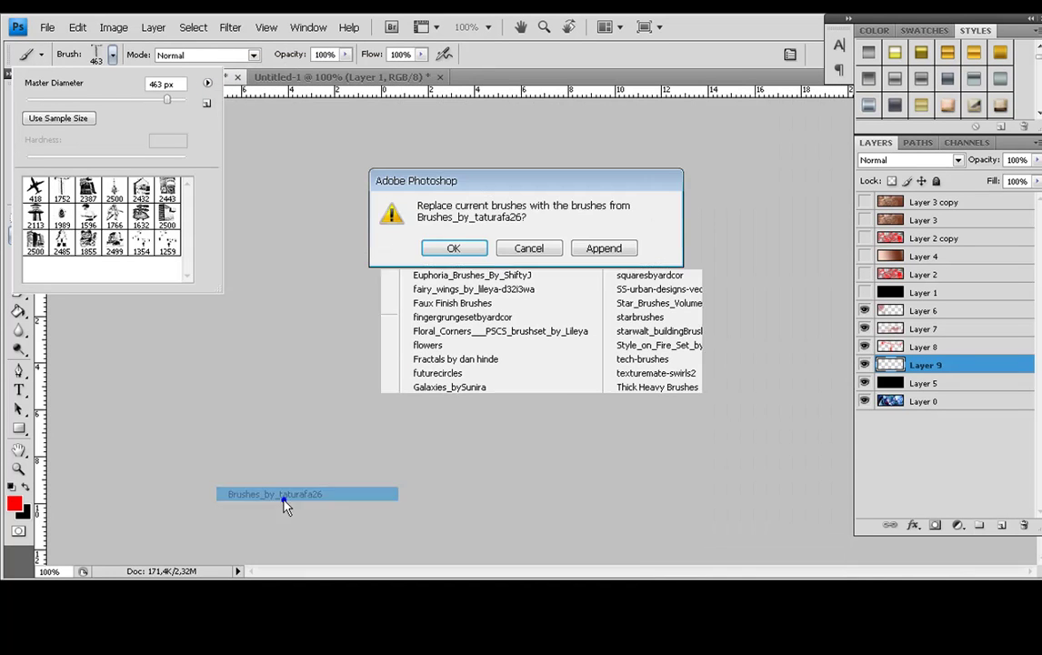
click(462, 249)
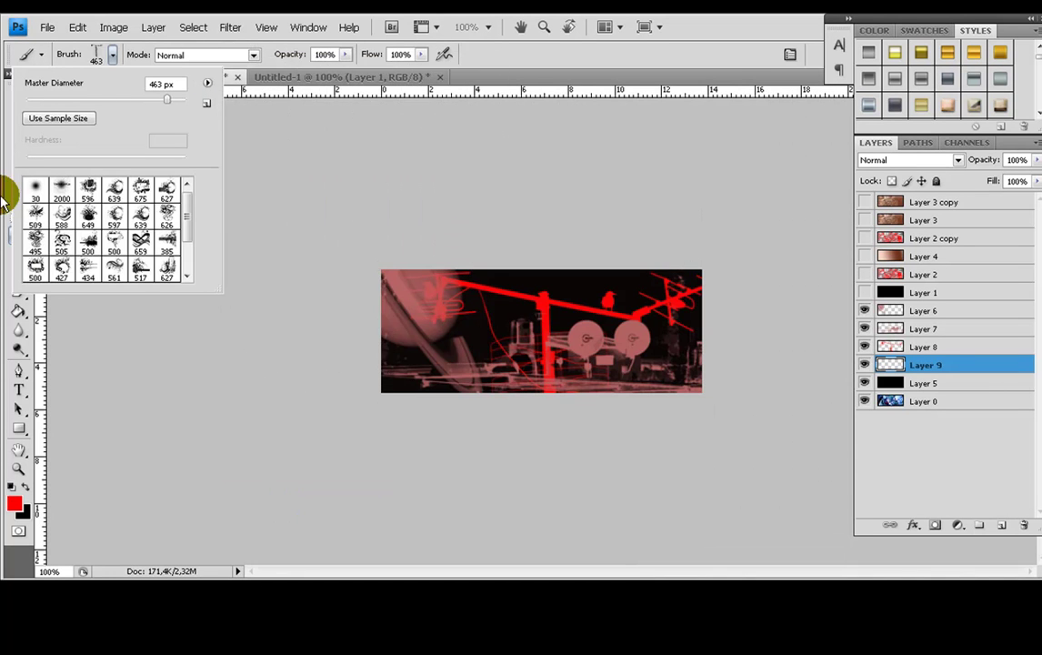
Step: Paint light grey swirls over the banner with brush 588
click(64, 218)
click(110, 57)
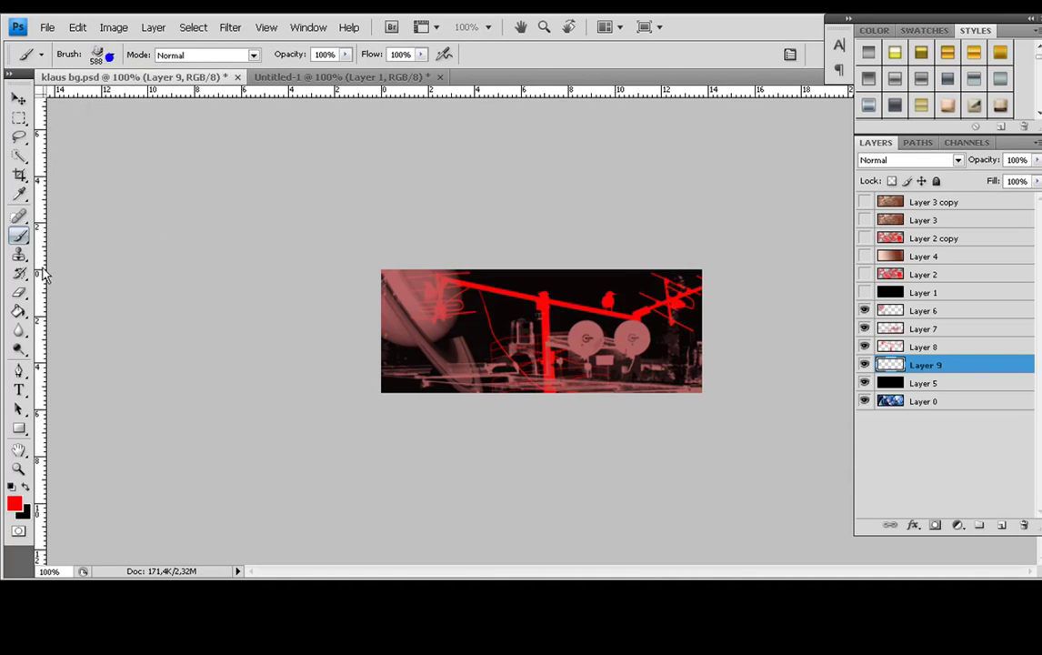
click(14, 505)
drag(158, 163, 80, 110)
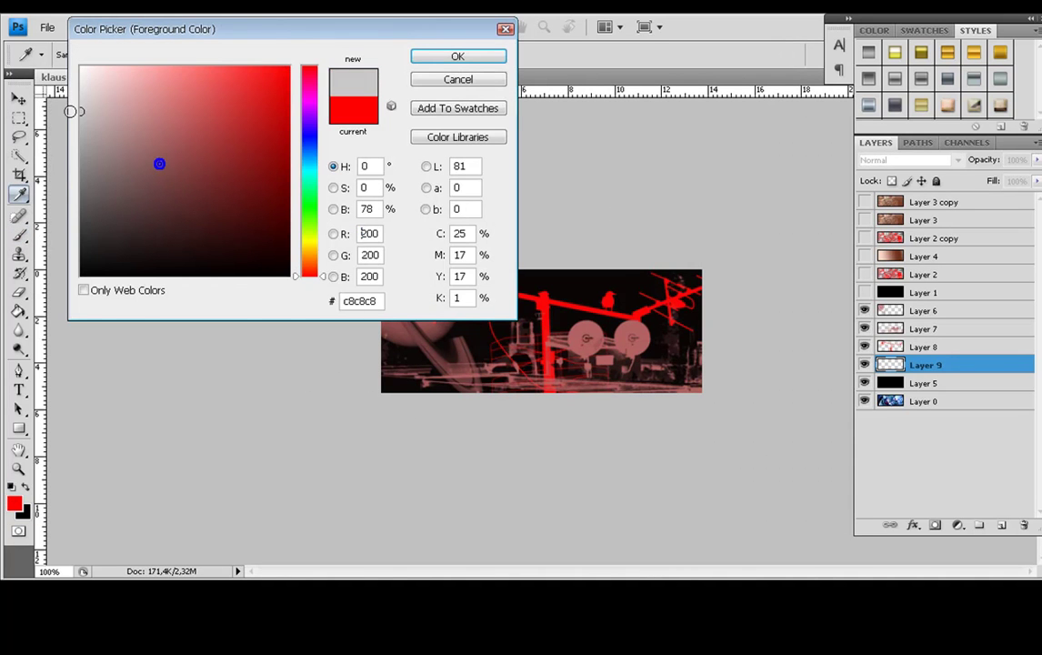
click(414, 58)
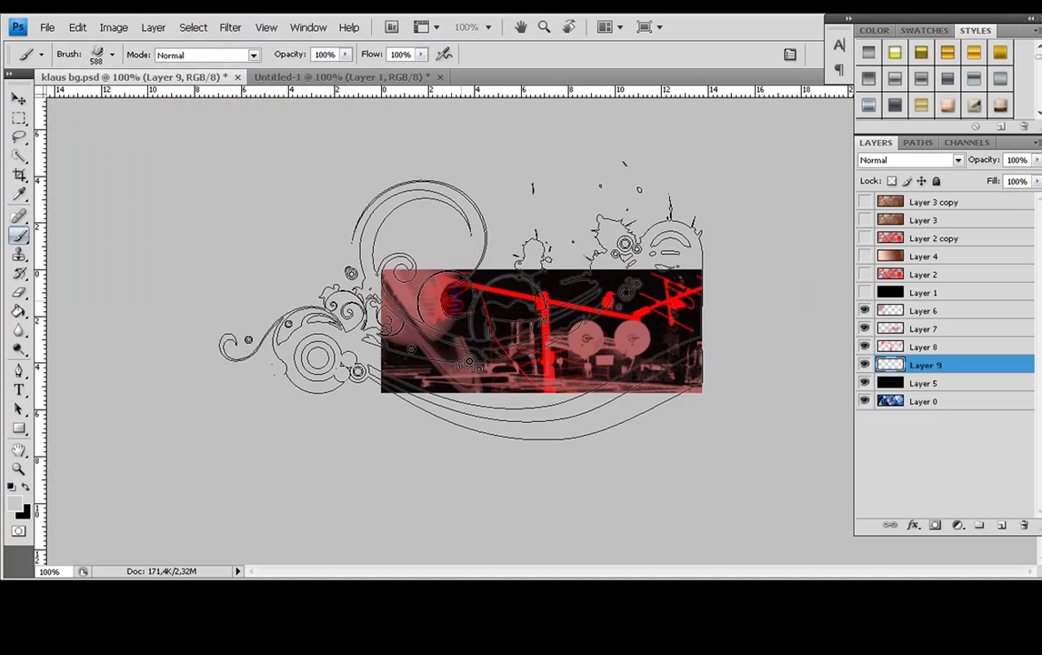
drag(462, 304, 523, 309)
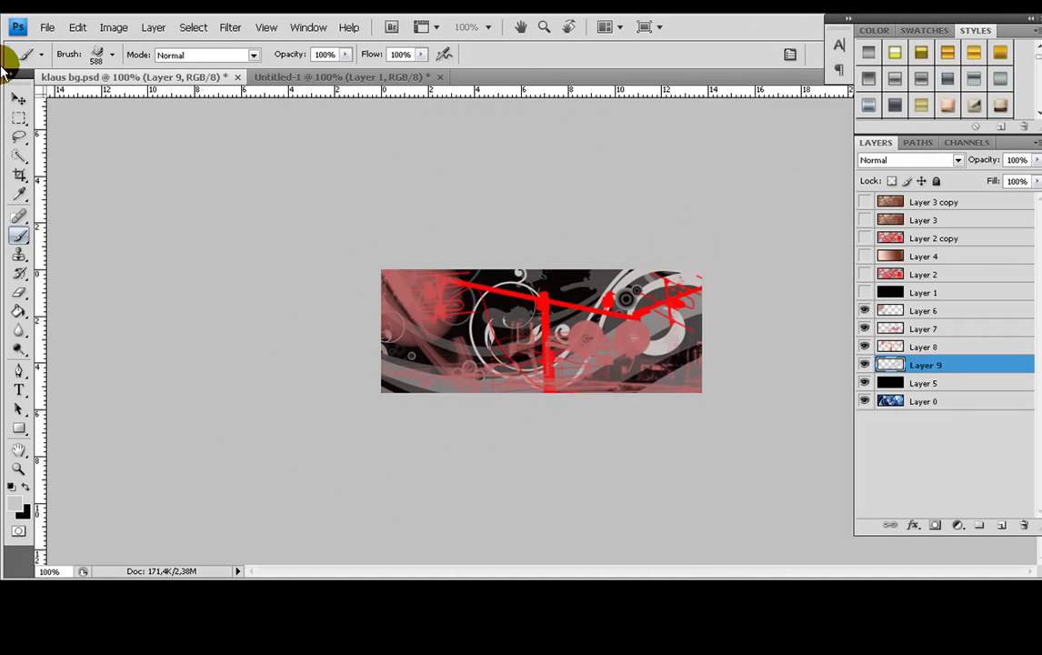
Step: Select Layers 6, 7, 8 and 9 with the Move tool and merge them with Ctrl+E
click(16, 100)
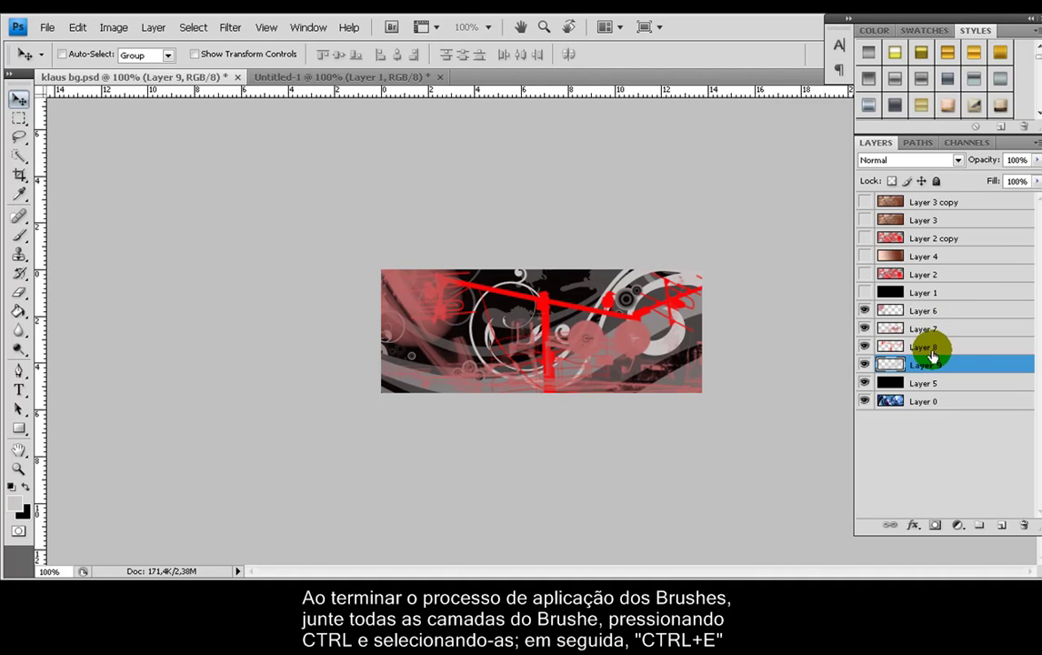
ctrl+click(964, 349)
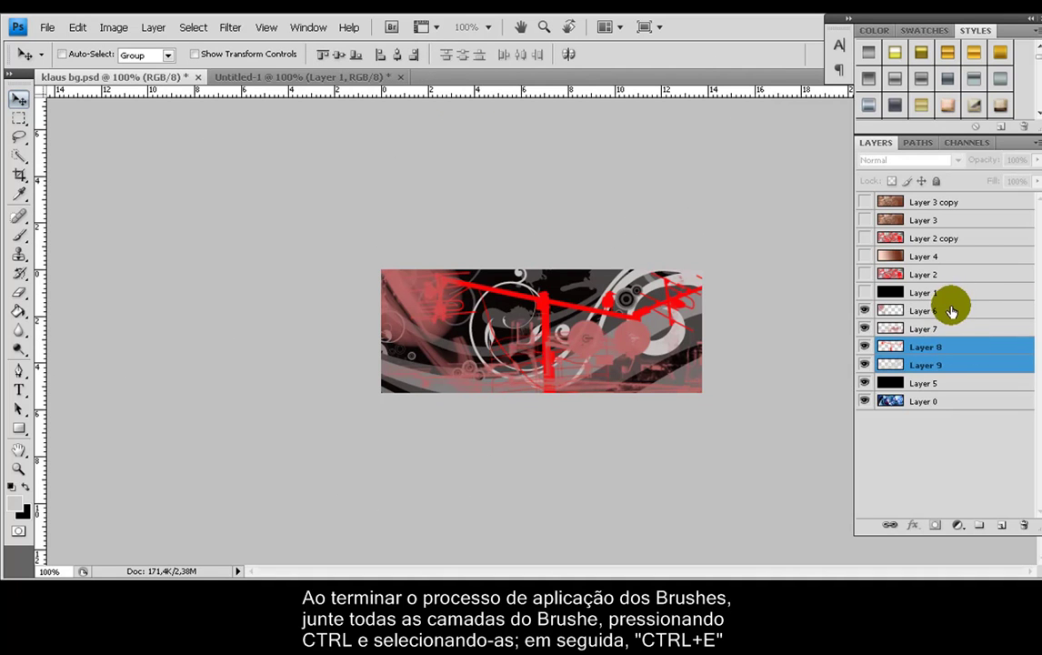
ctrl+click(951, 312)
ctrl+click(951, 327)
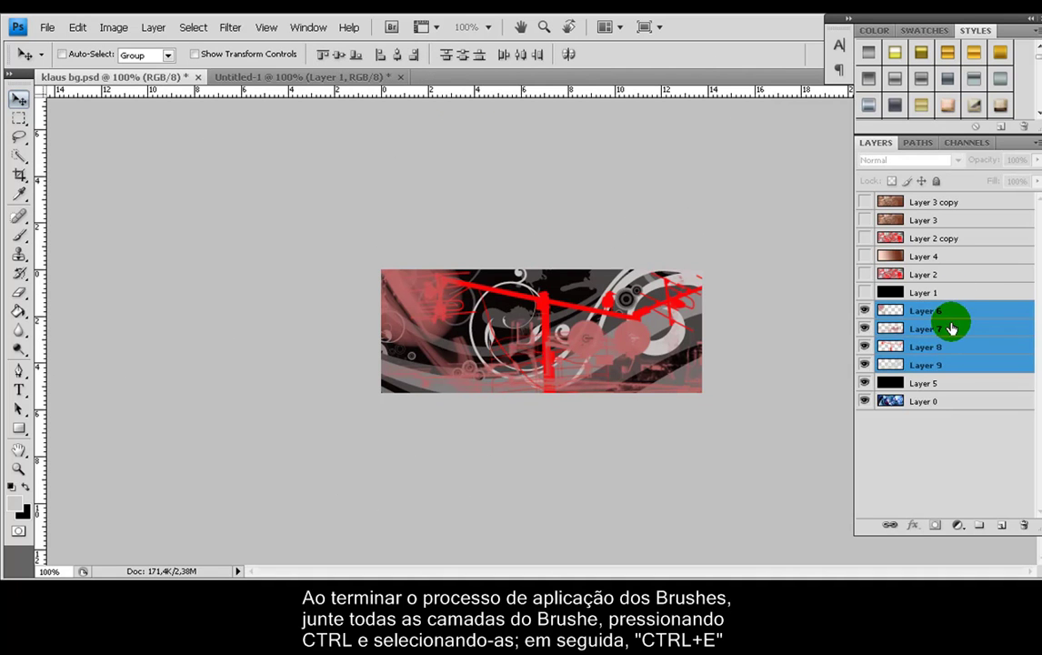
key(ctrl+e)
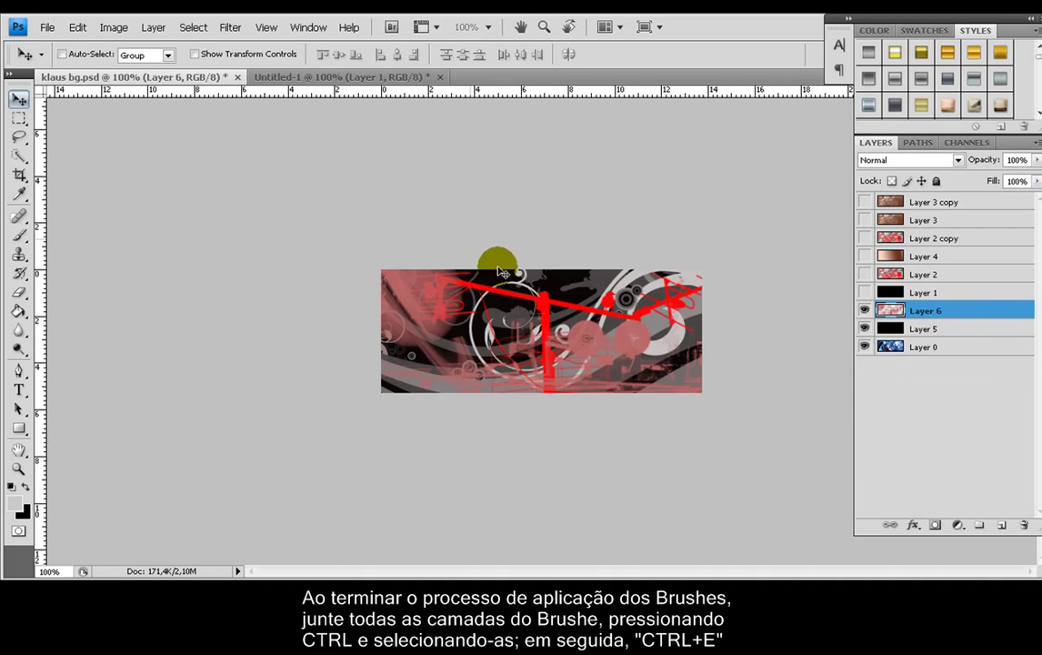
click(948, 329)
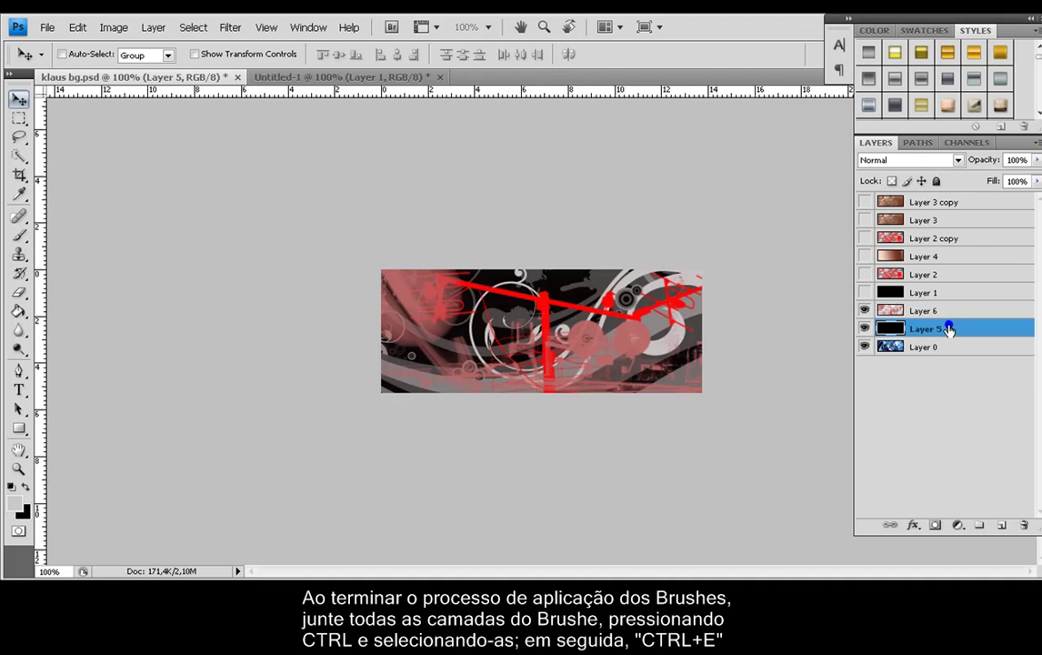
Step: Add Layer 7 above Layer 5 and set the Gradient Tool to Linear with the copper preset
click(1005, 529)
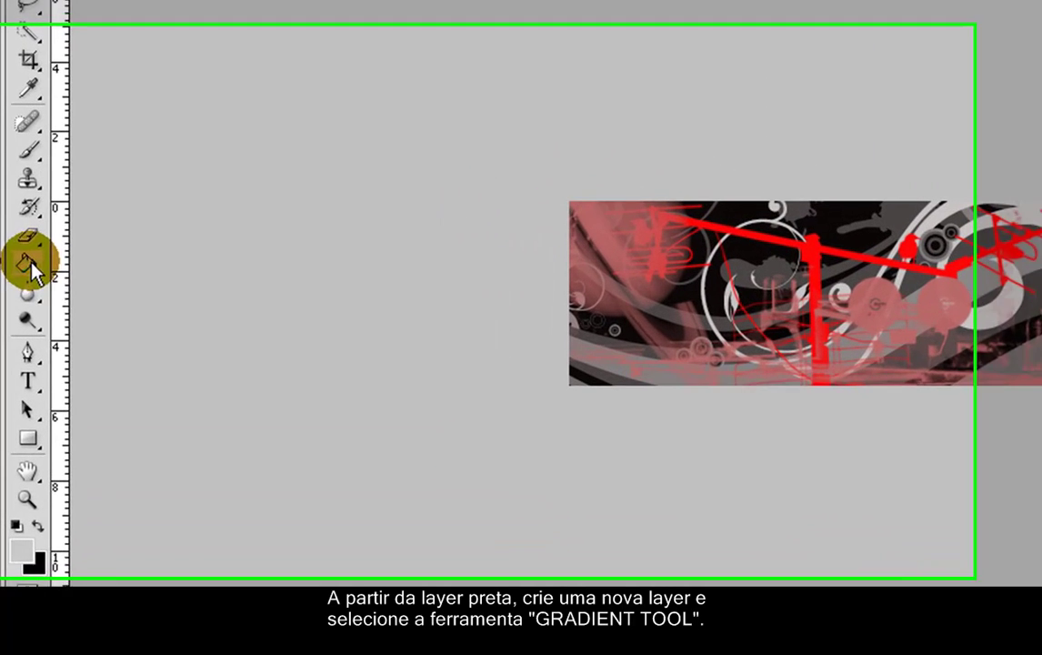
right_click(22, 314)
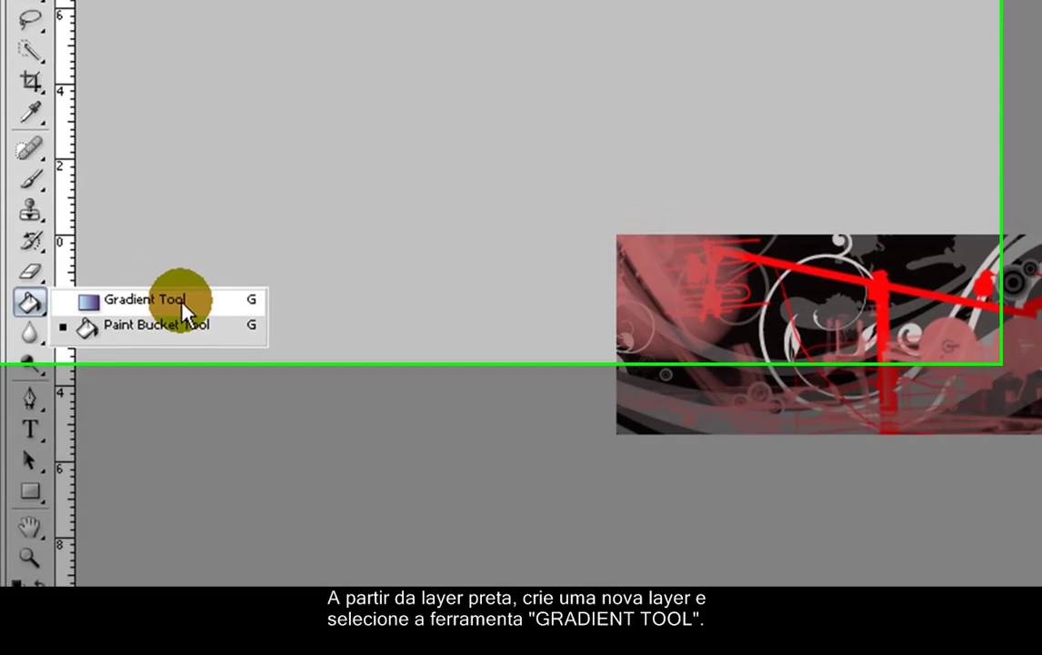
click(136, 250)
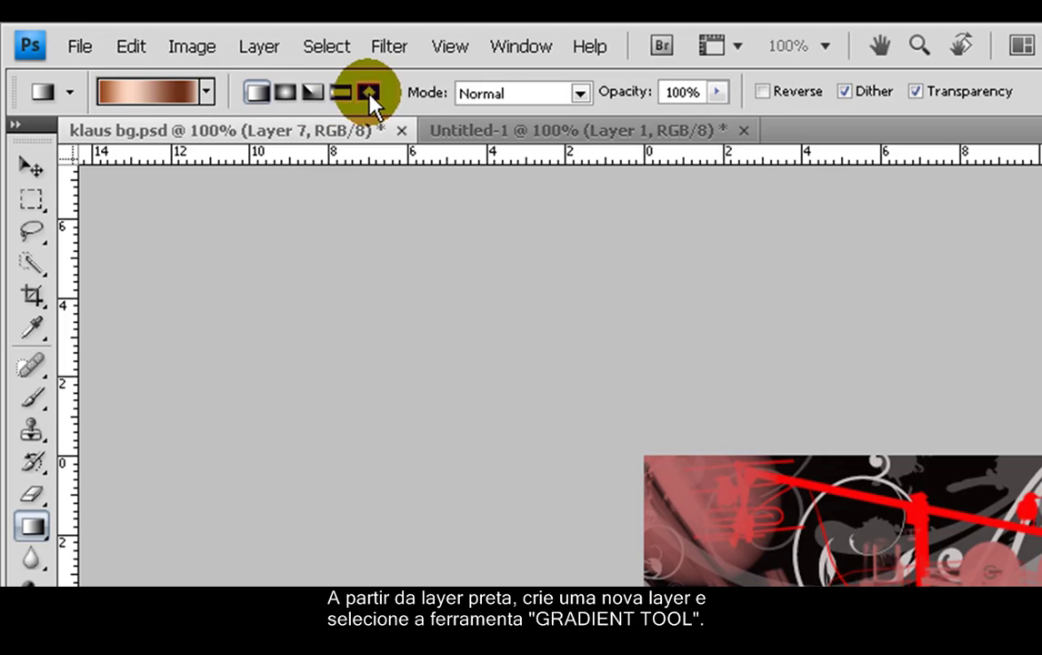
click(245, 93)
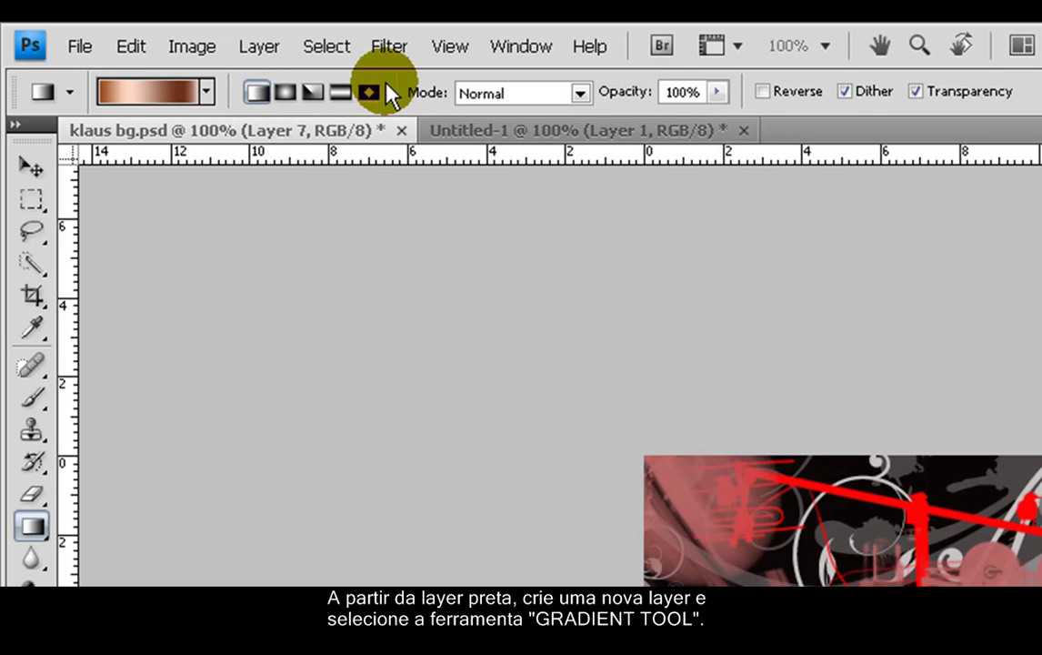
click(205, 93)
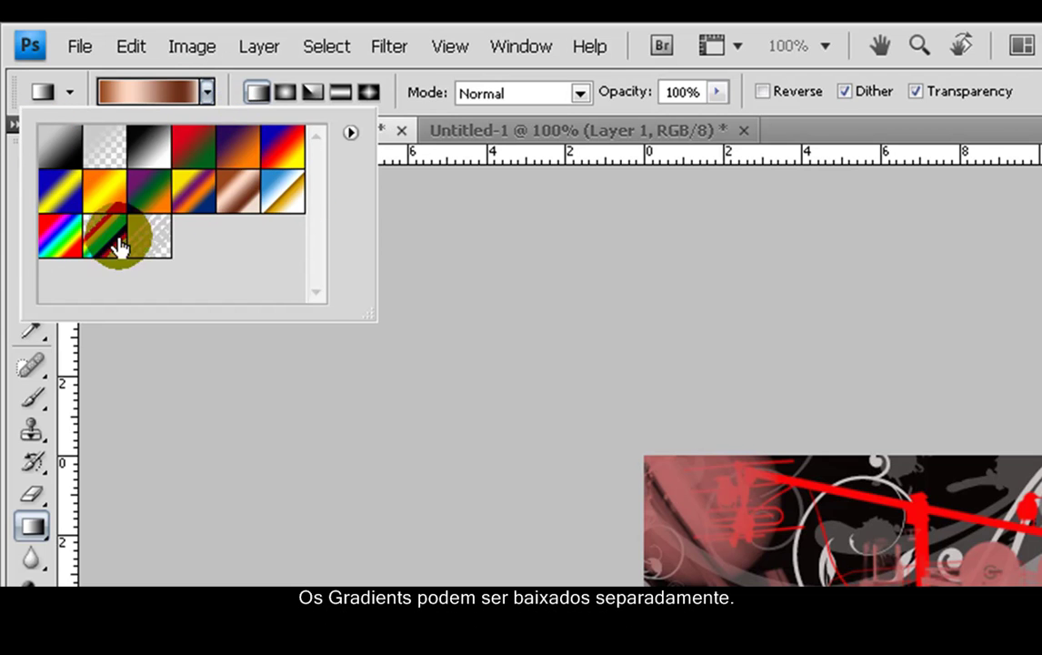
click(241, 187)
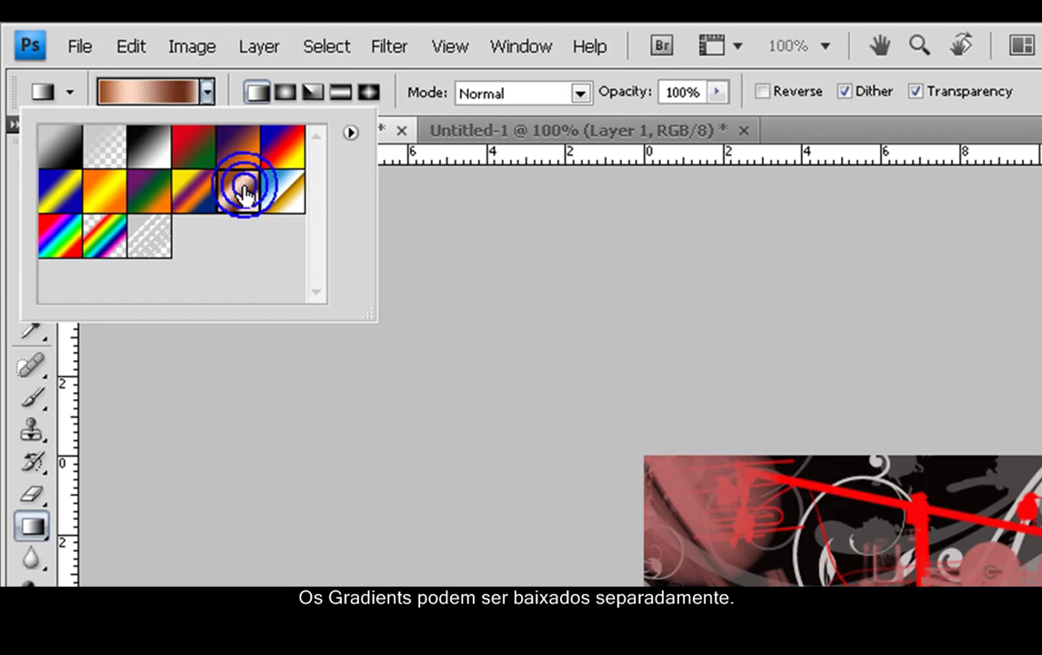
click(205, 91)
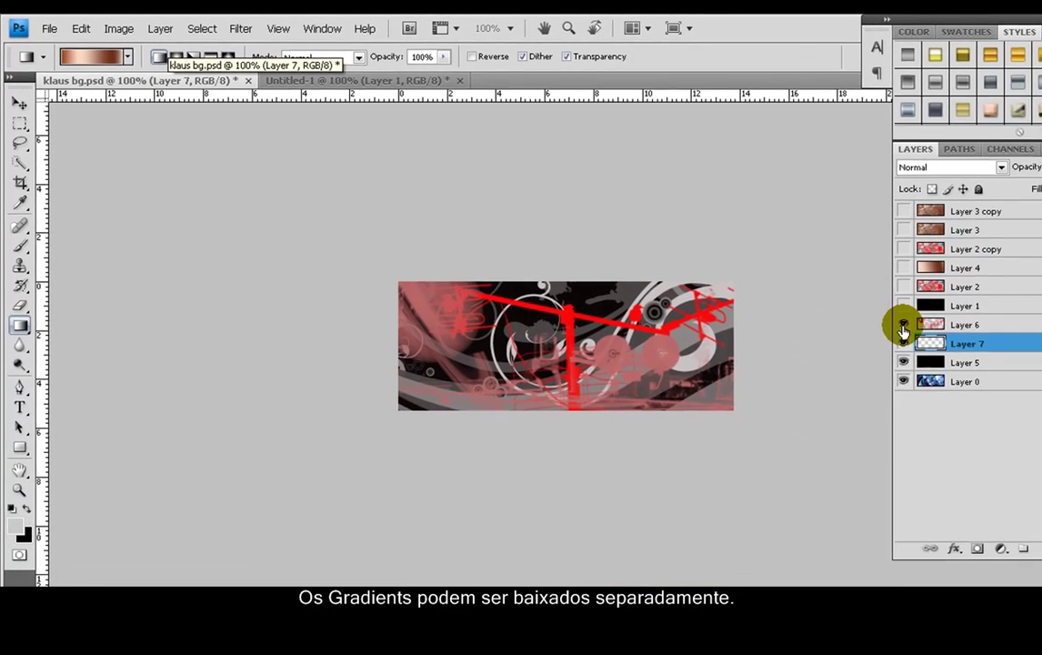
Step: Hide Layer 6 and draw the copper gradient across the banner on Layer 7
click(855, 308)
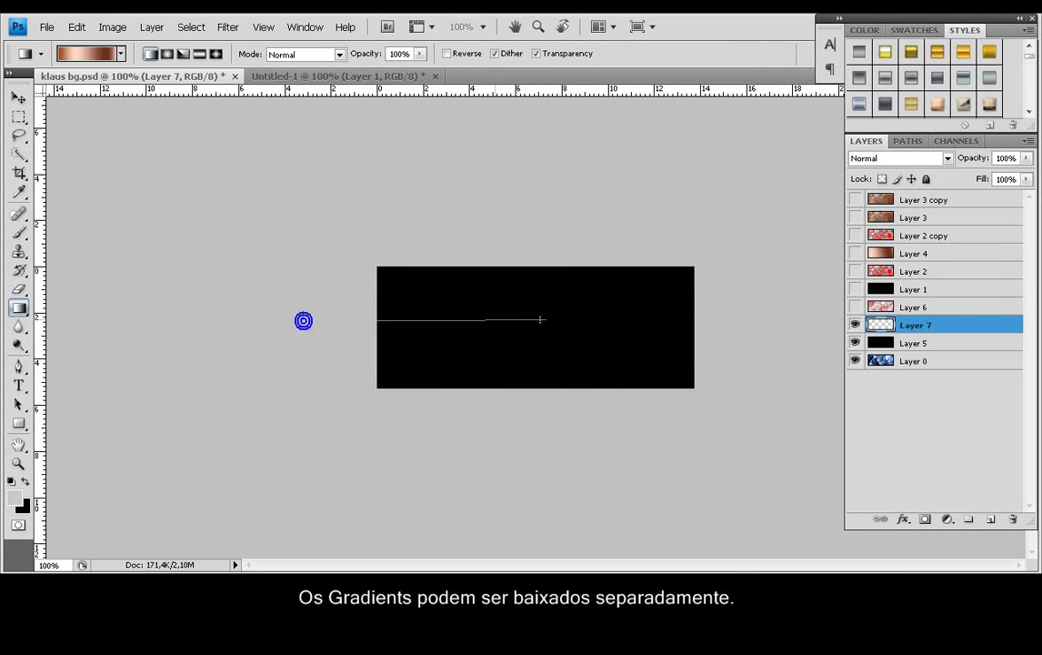
drag(648, 313, 600, 320)
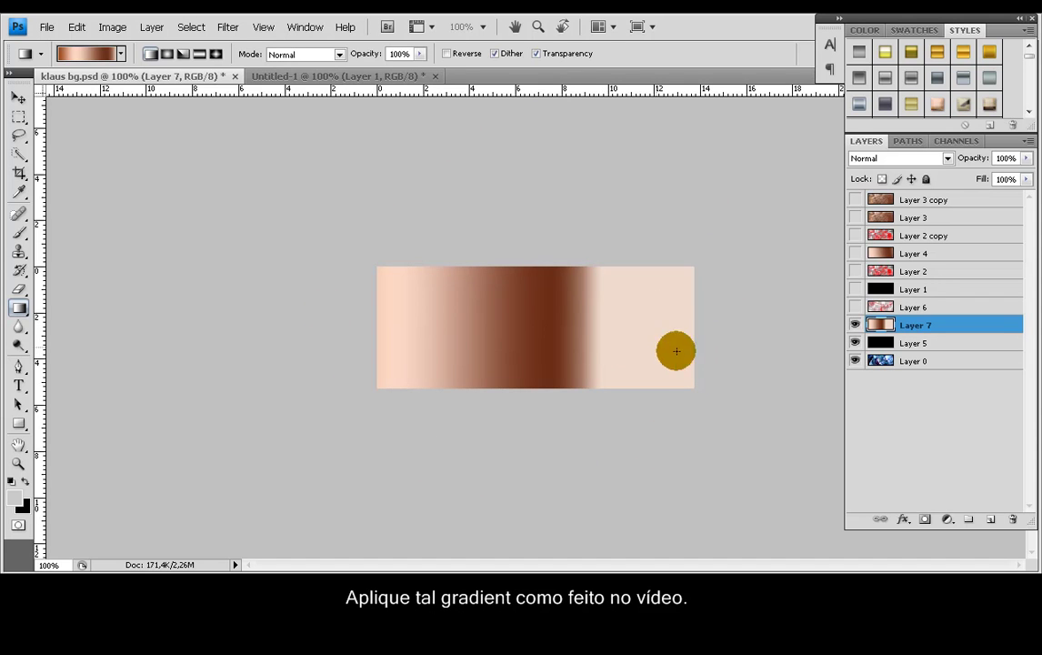
click(905, 307)
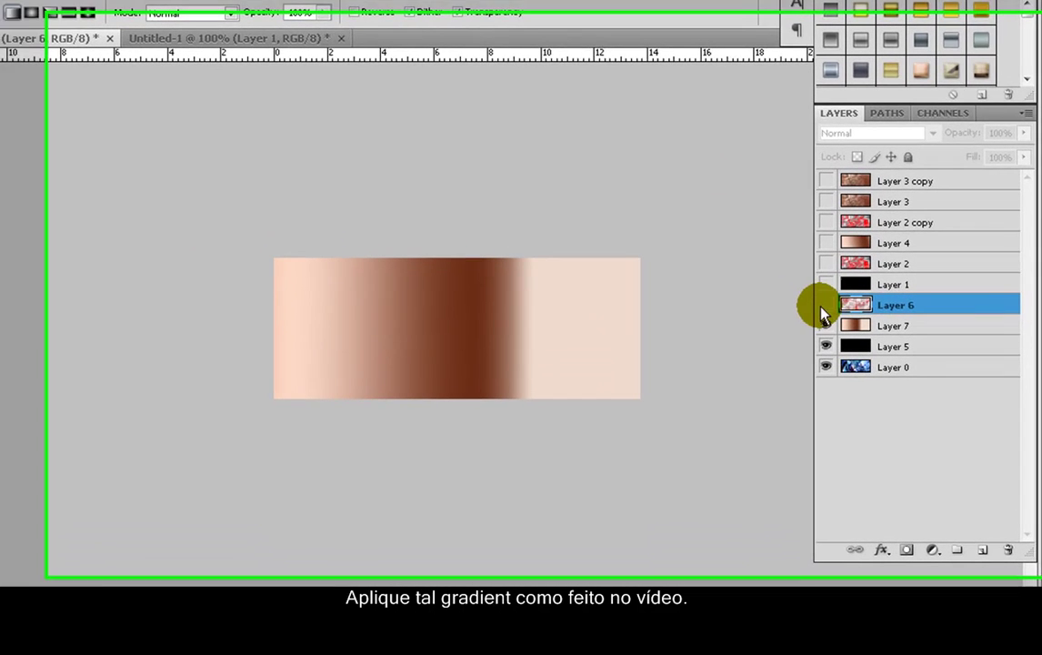
Step: Redraw Layer 7's gradient diagonally from lower left to upper right, with Layer 6 visible again
click(825, 306)
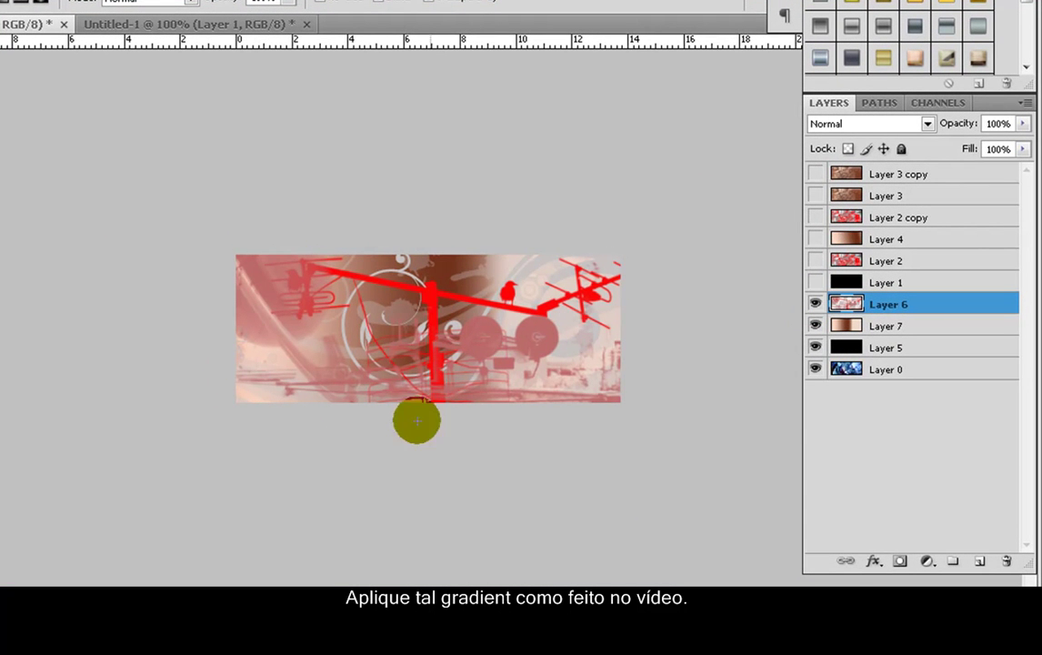
click(291, 309)
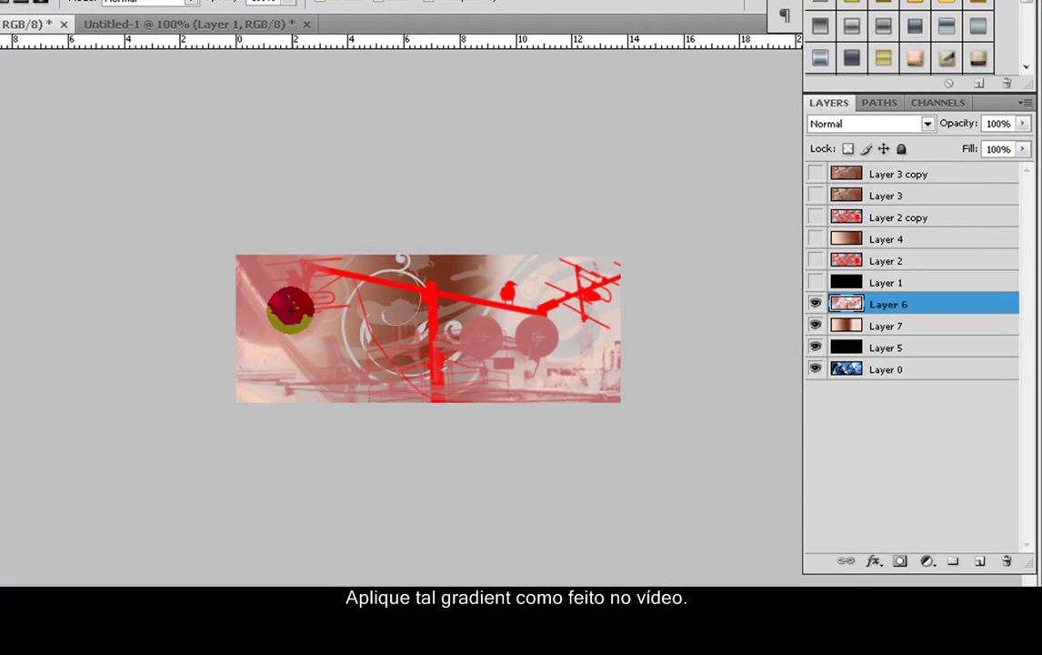
click(884, 327)
drag(170, 409, 534, 249)
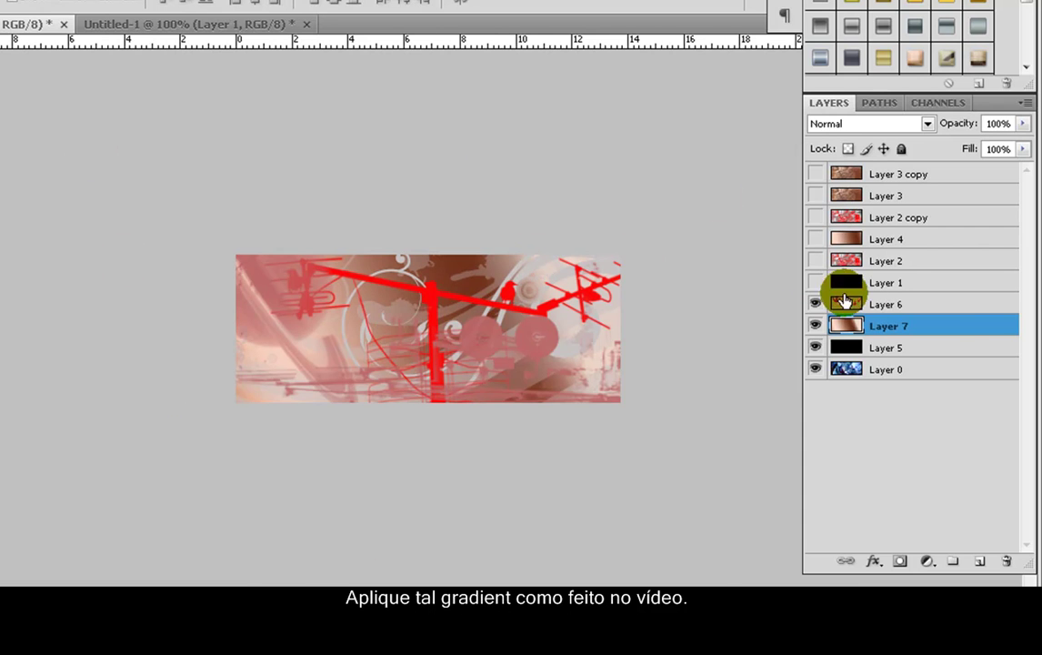
Step: Set Layer 6's blend mode to Luminosity and merge it down into Layer 7
click(845, 303)
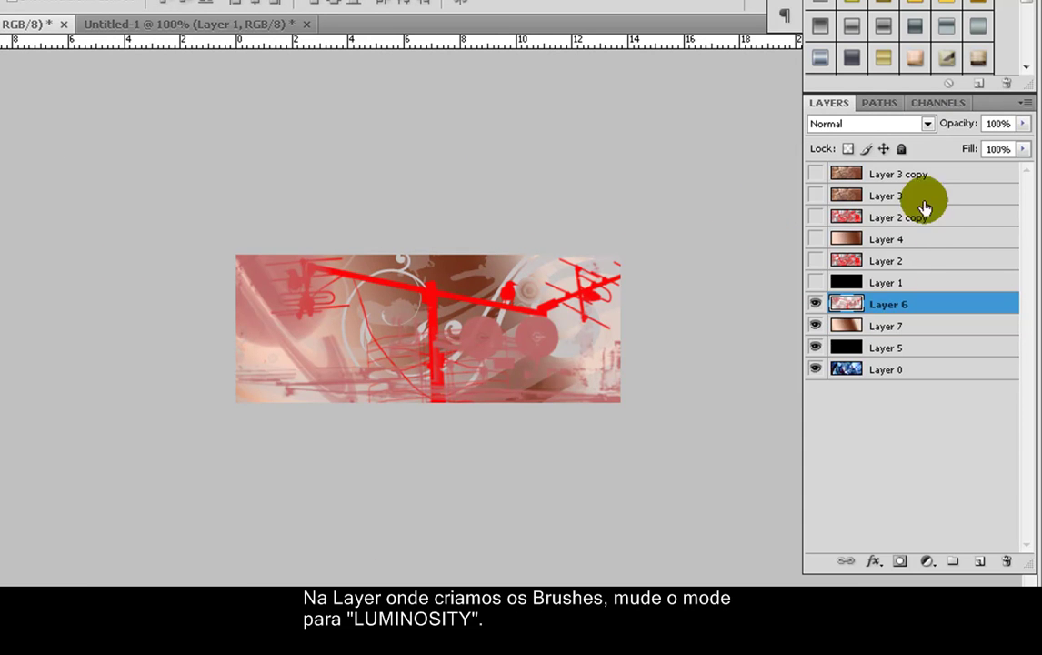
click(895, 124)
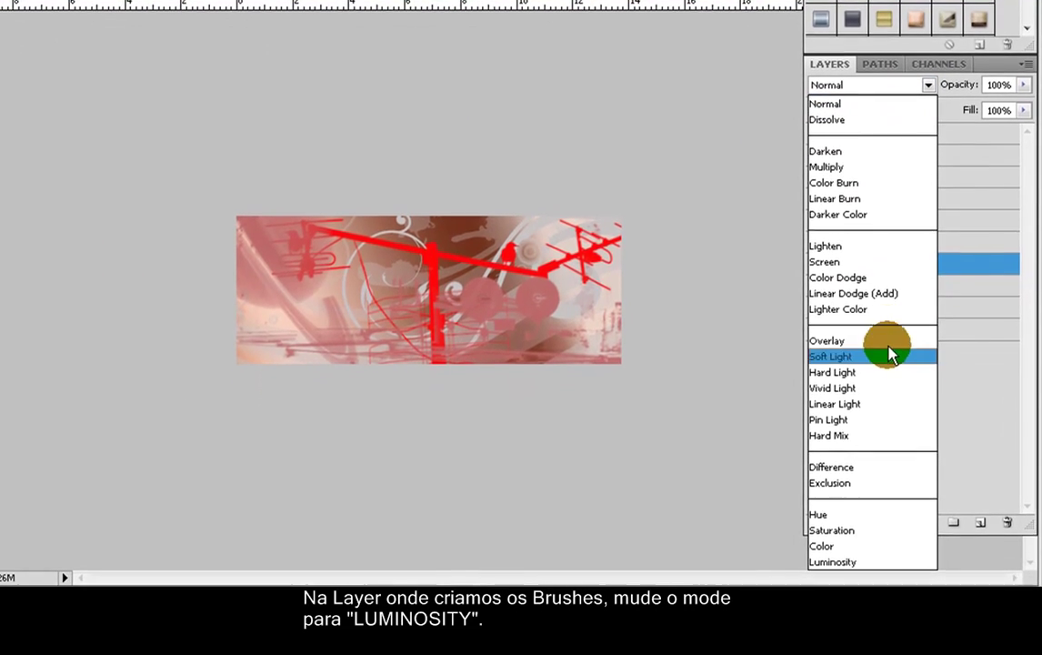
click(862, 562)
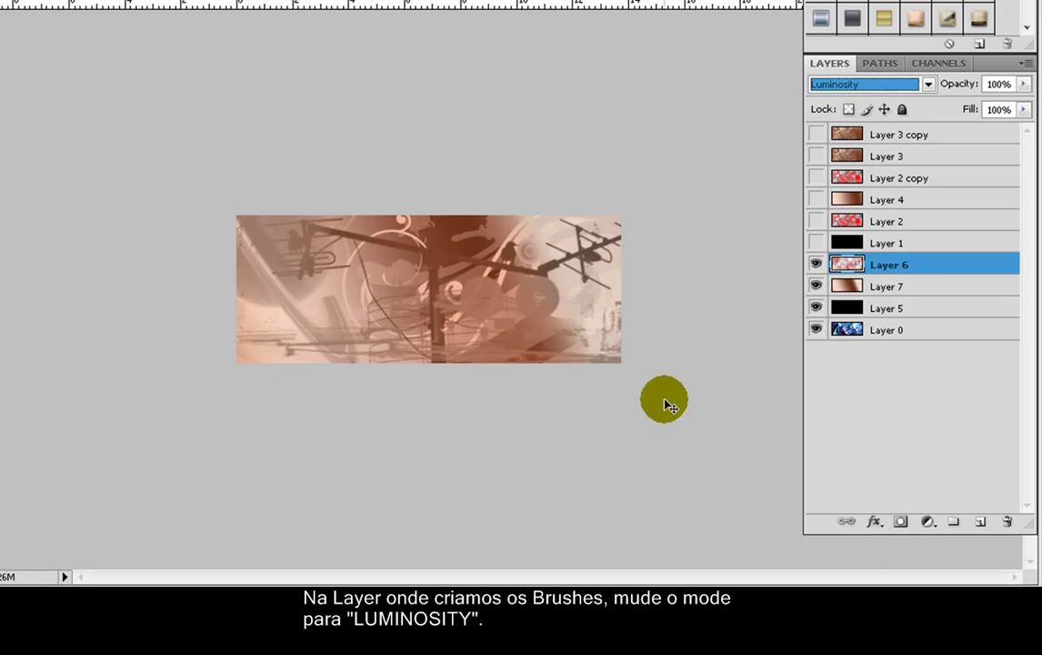
key(ctrl+e)
click(818, 286)
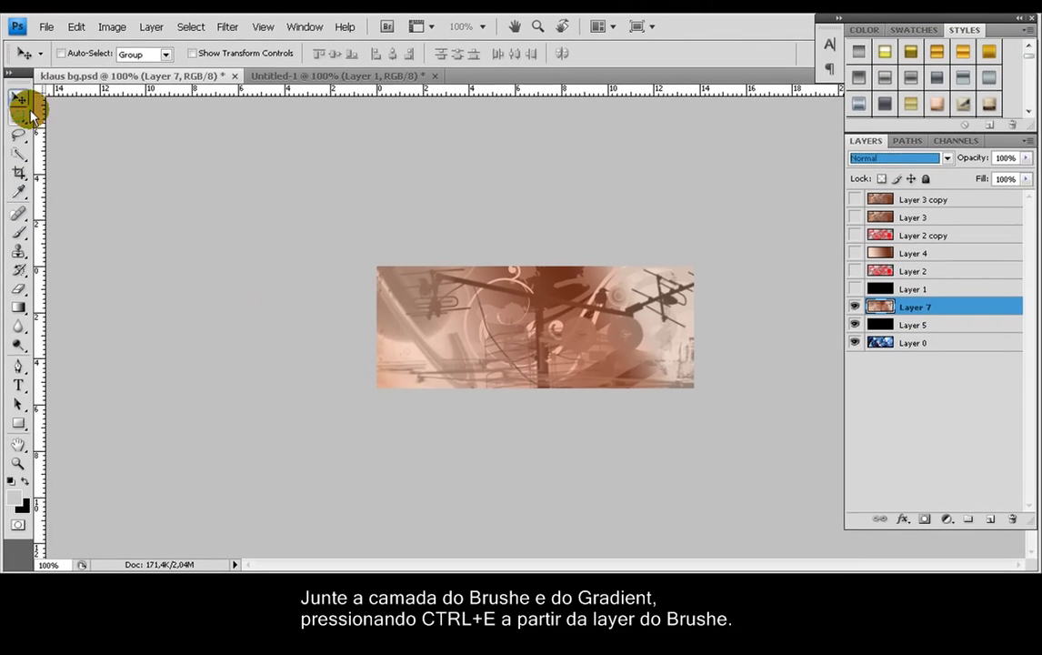
Step: Save the banner as Tutorial.psd, replacing the existing file, with maximum compatibility
click(45, 27)
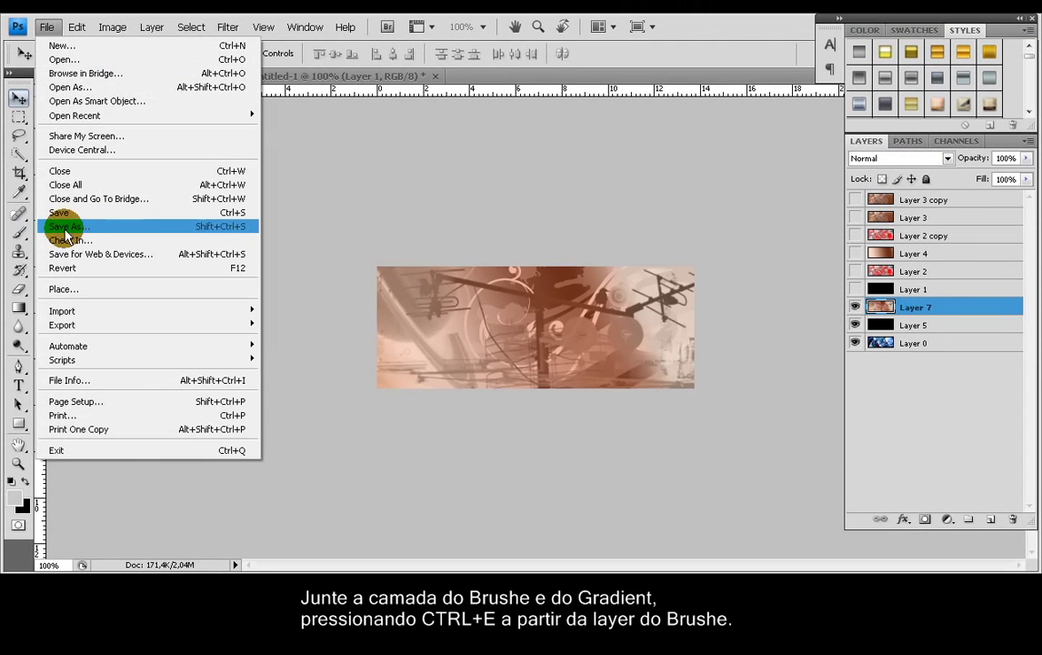
click(66, 234)
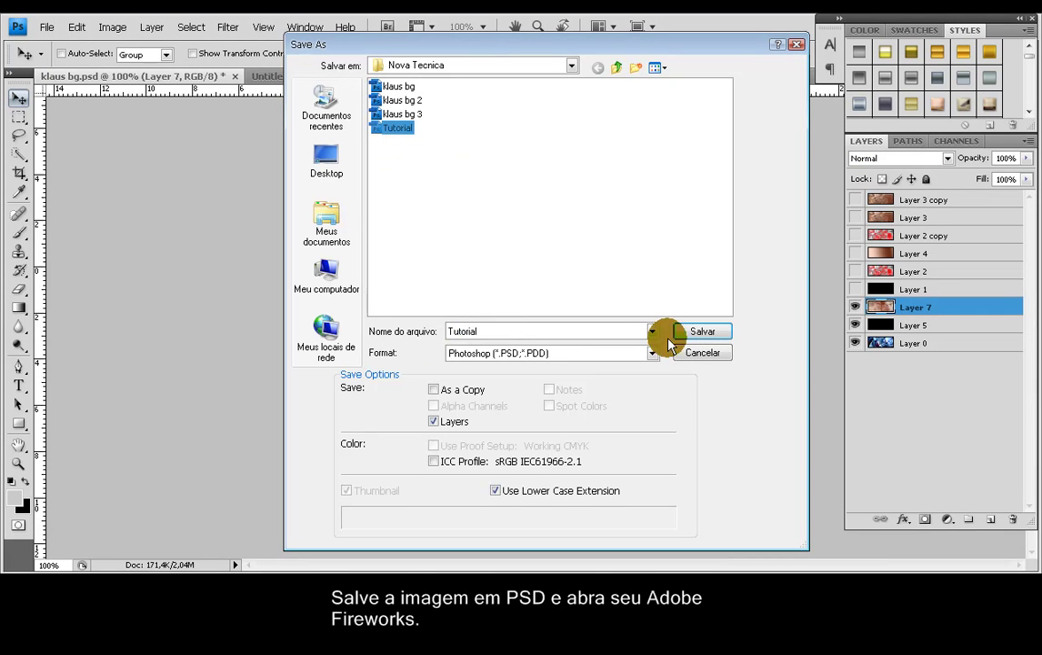
click(705, 332)
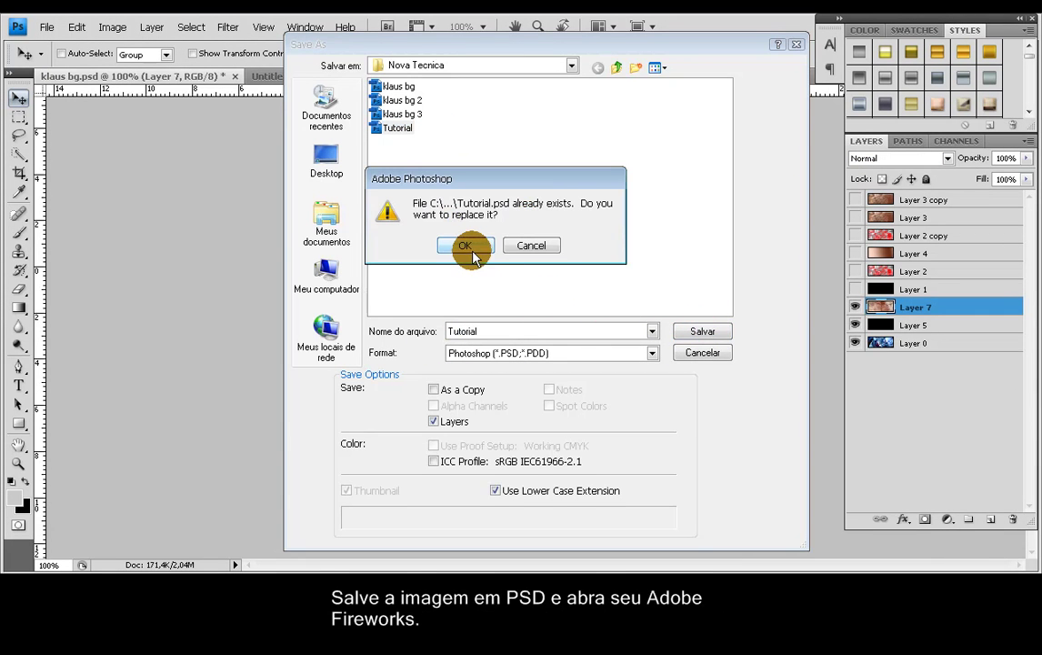
click(465, 247)
click(717, 213)
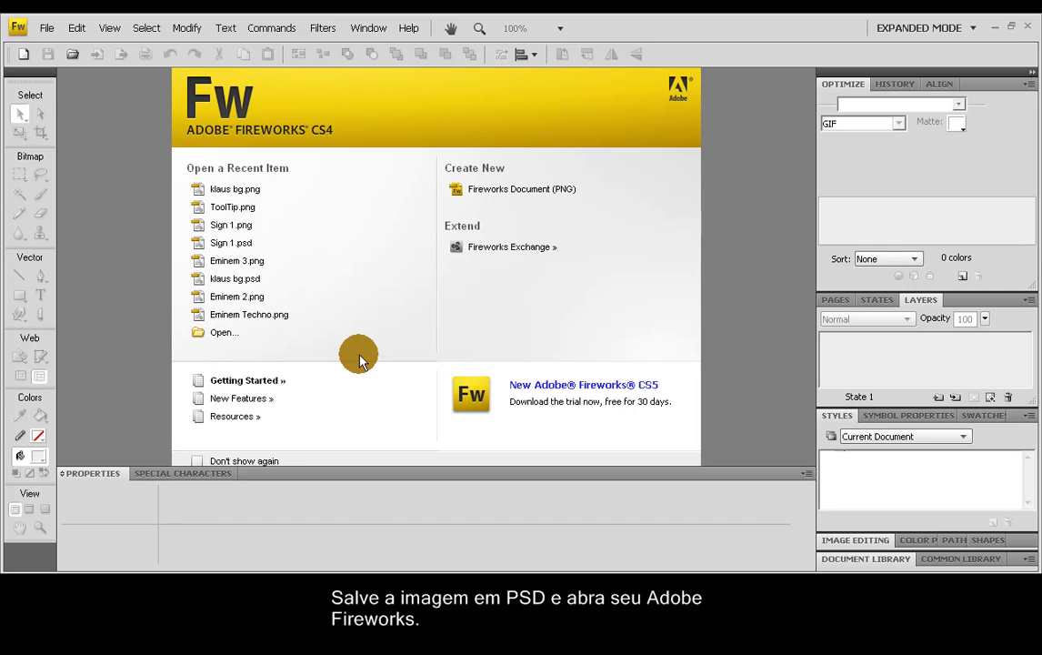
Step: Open Tutorial.psd from DMC4 > Nova Tecnica in Fireworks at its original 390 × 150 size
click(218, 334)
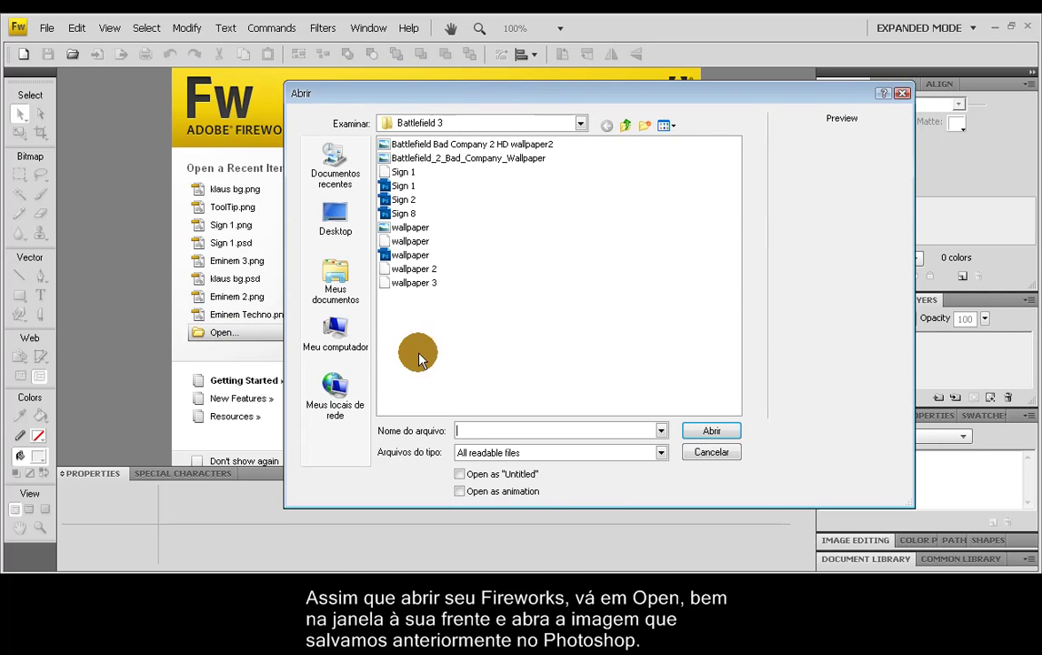
click(626, 125)
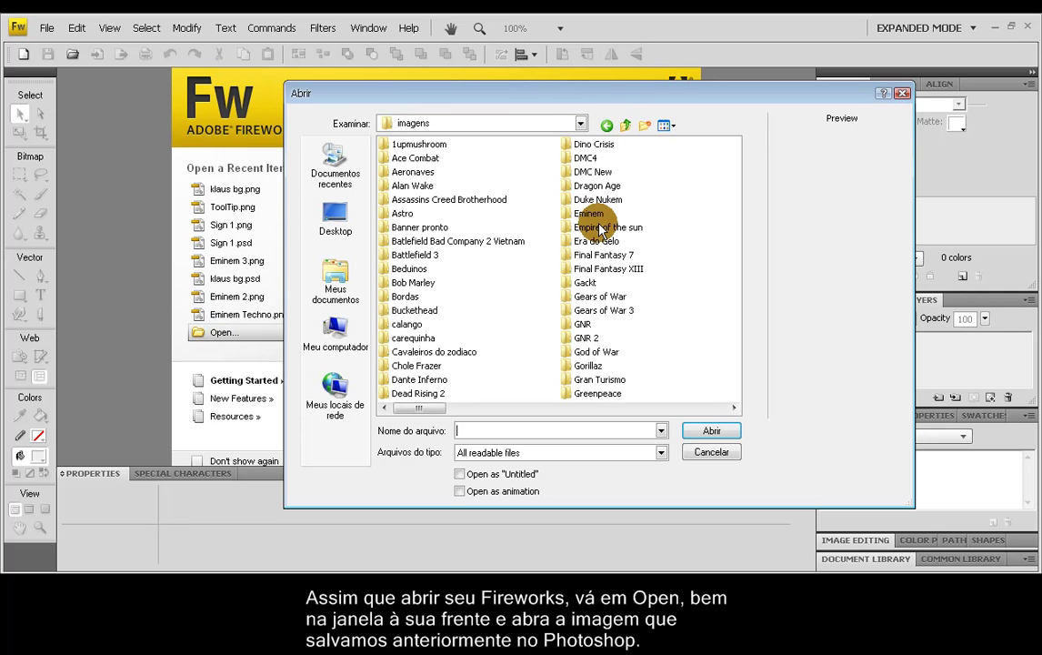
double_click(586, 160)
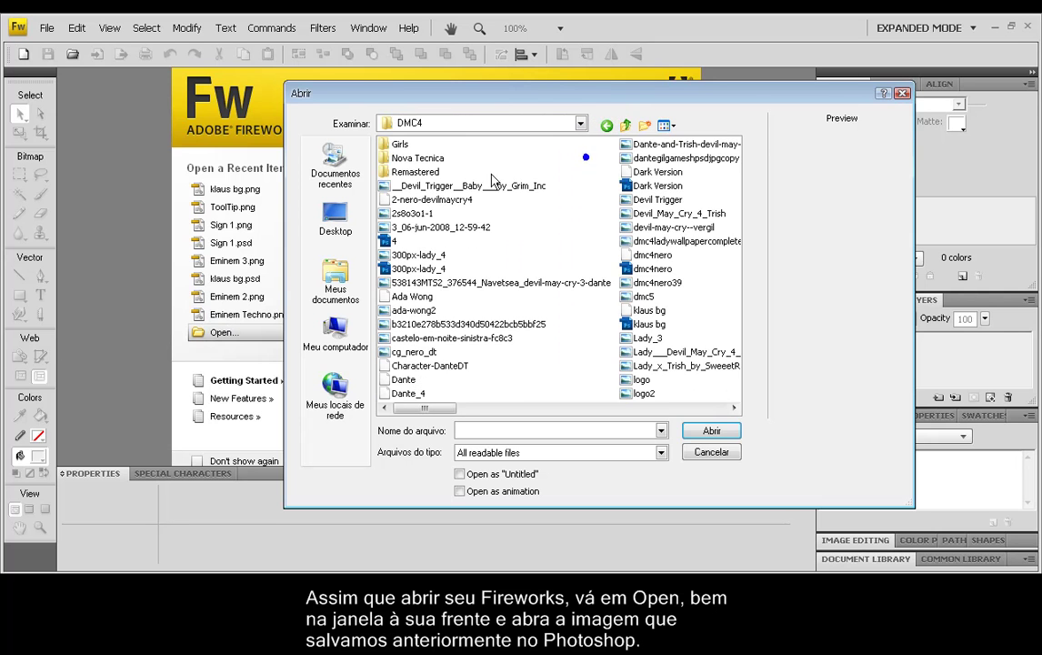
double_click(411, 157)
click(409, 241)
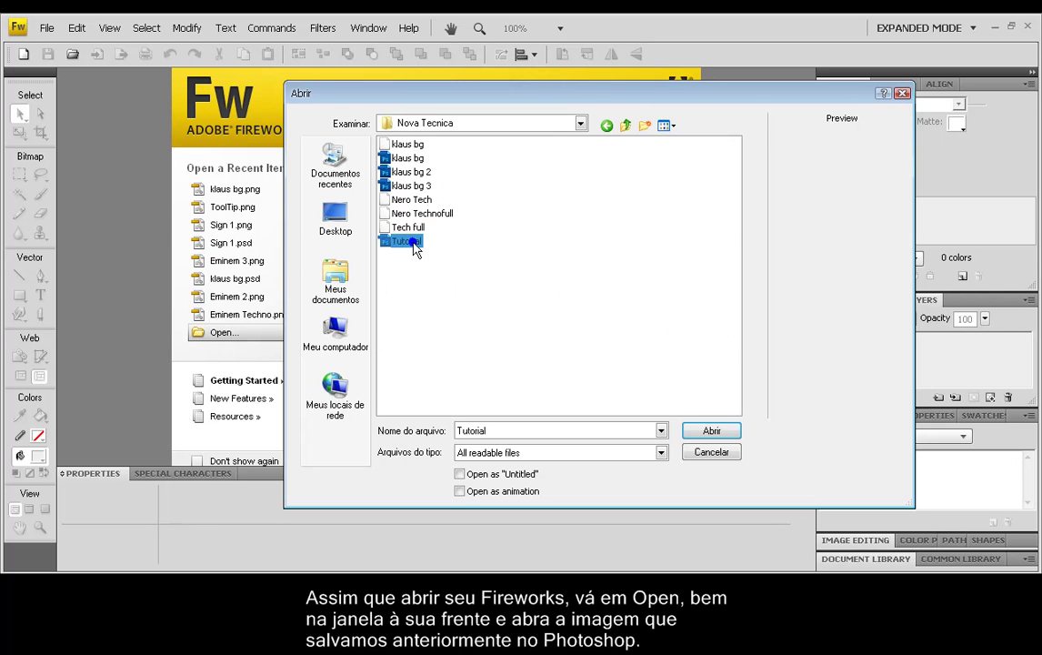
click(711, 426)
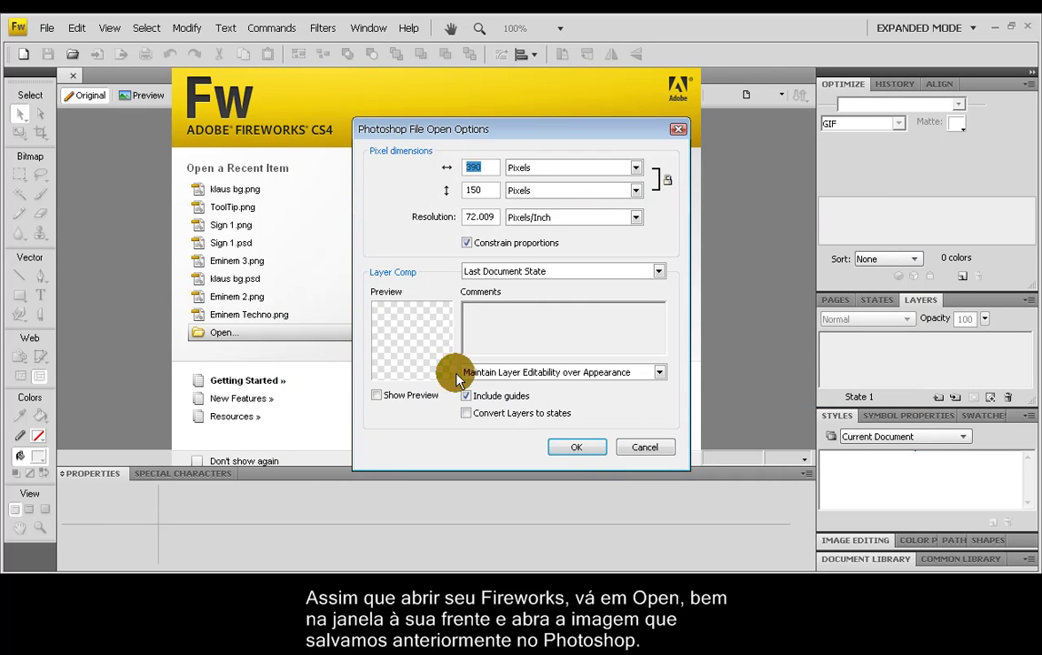
click(571, 448)
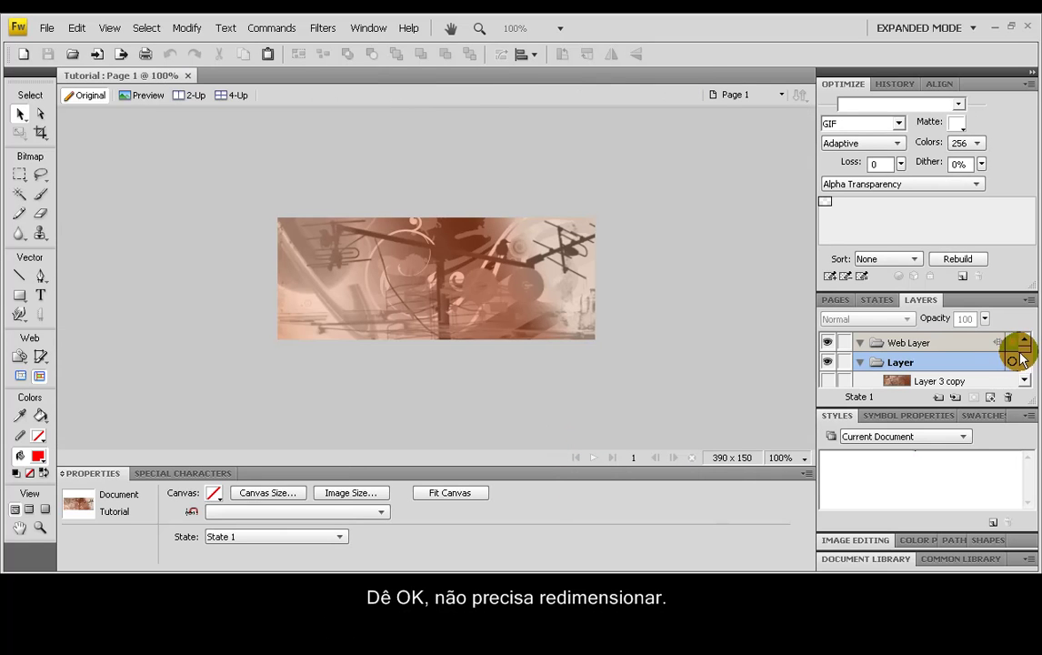
Step: Hide the black Layer 5 and select the brush Layer 7
scroll(1023, 352, down, 3)
scroll(1027, 380, down, 3)
scroll(1025, 380, up, 1)
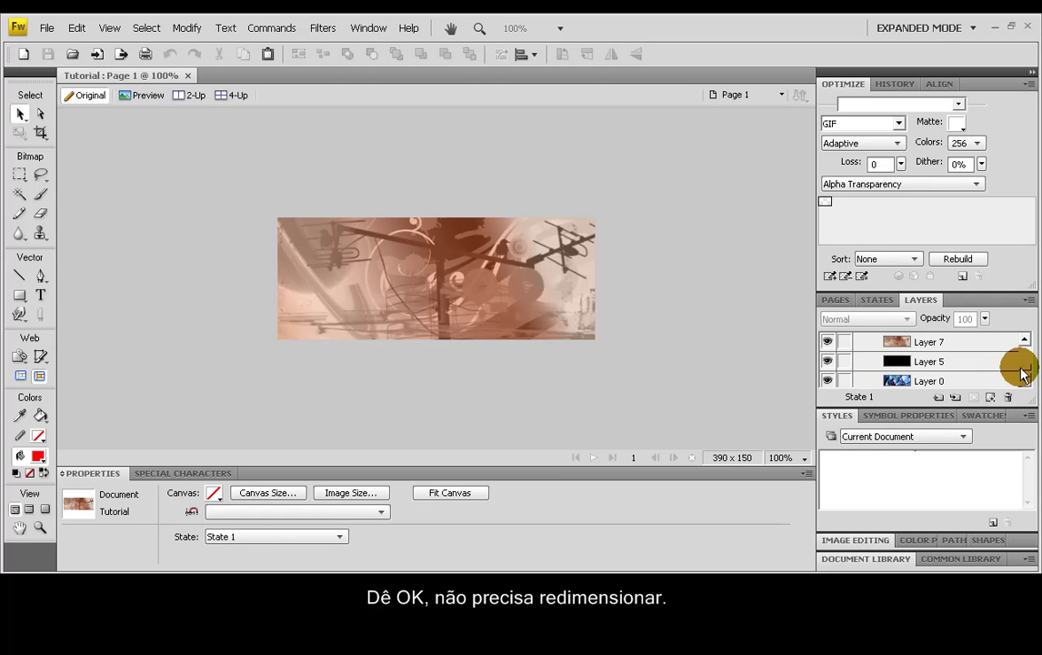
click(827, 361)
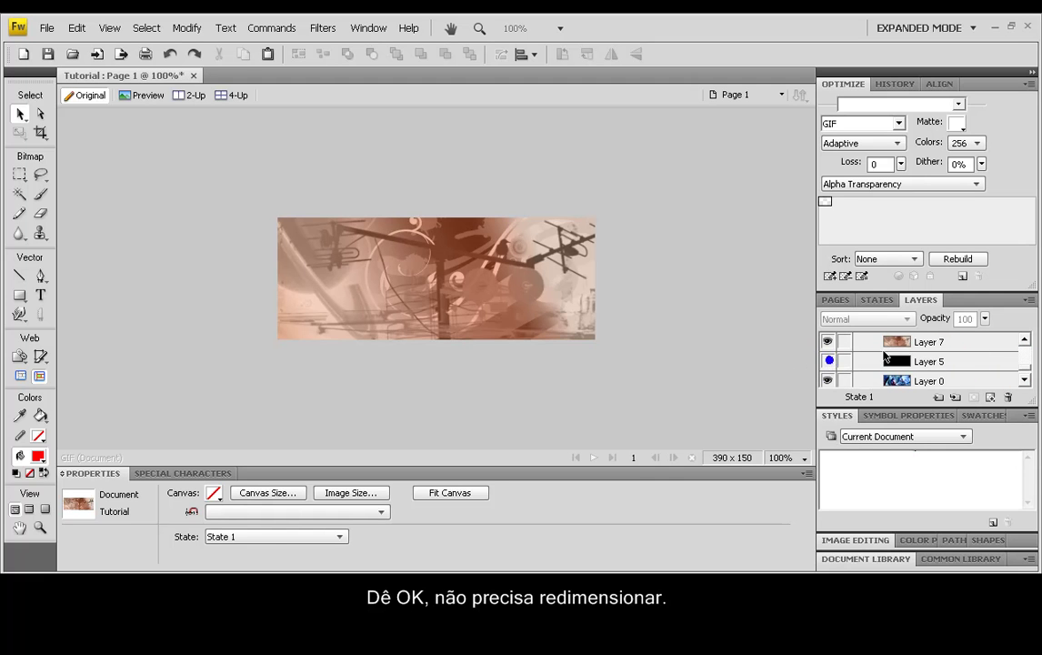
click(914, 342)
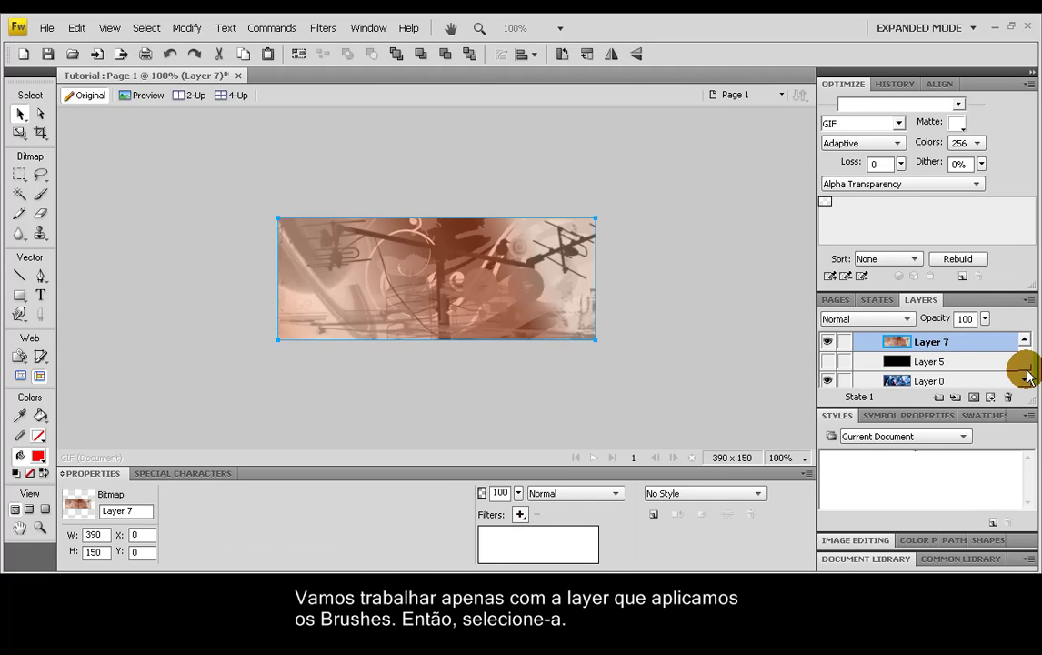
Step: Review the layer stack and open the Creative commands list
scroll(1028, 376, up, 1)
scroll(1028, 368, up, 2)
scroll(1025, 360, up, 2)
scroll(1026, 360, down, 1)
scroll(1026, 360, down, 2)
scroll(1027, 366, down, 3)
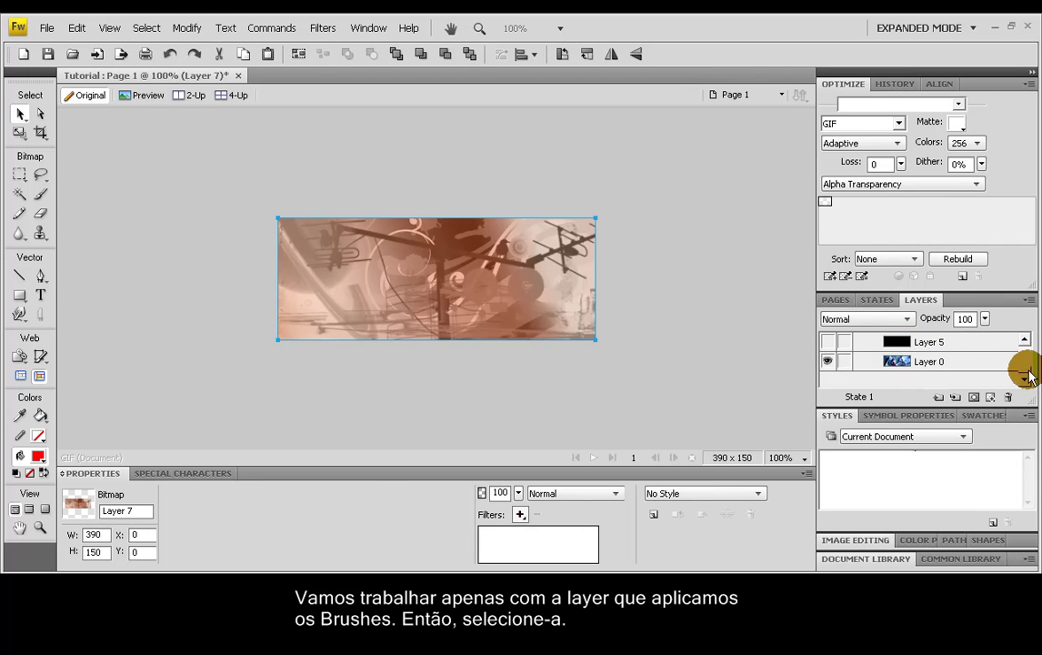
scroll(1026, 373, up, 1)
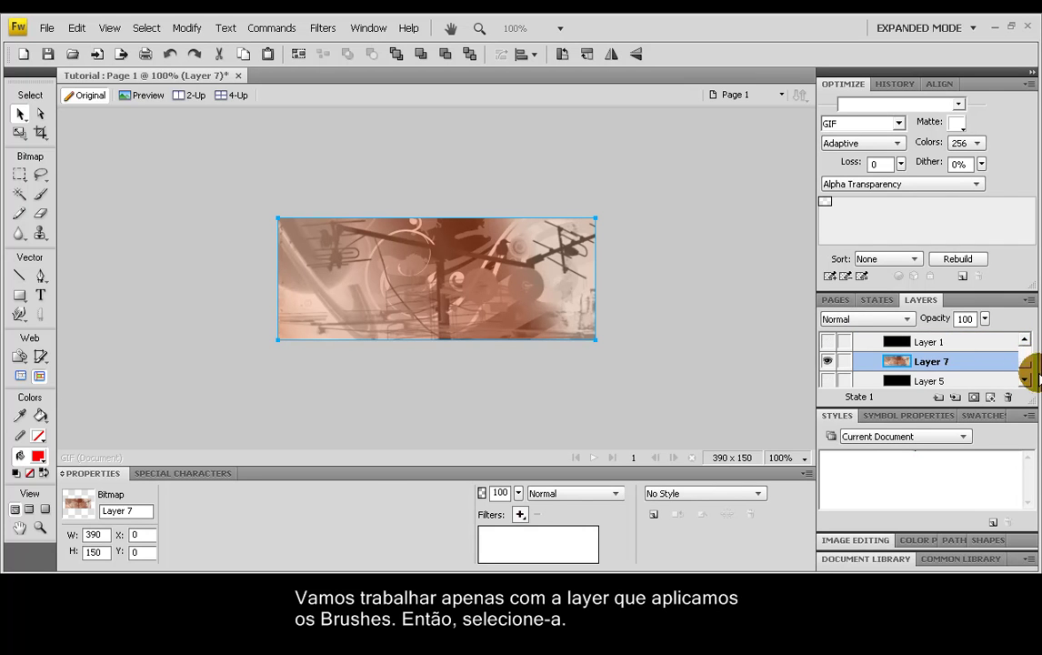
scroll(1023, 363, down, 1)
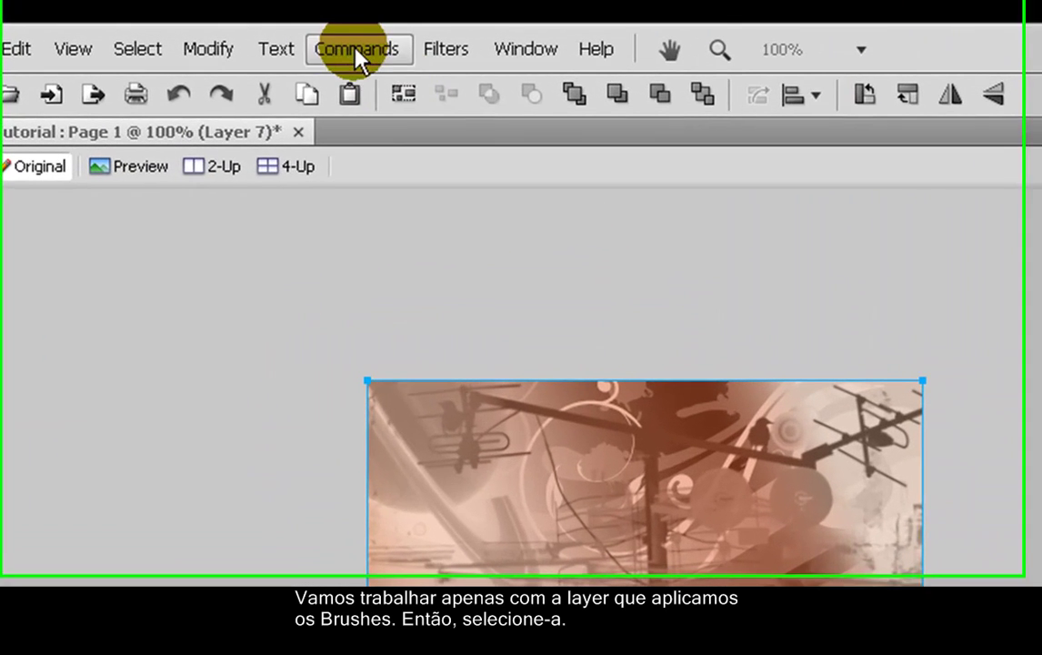
click(350, 53)
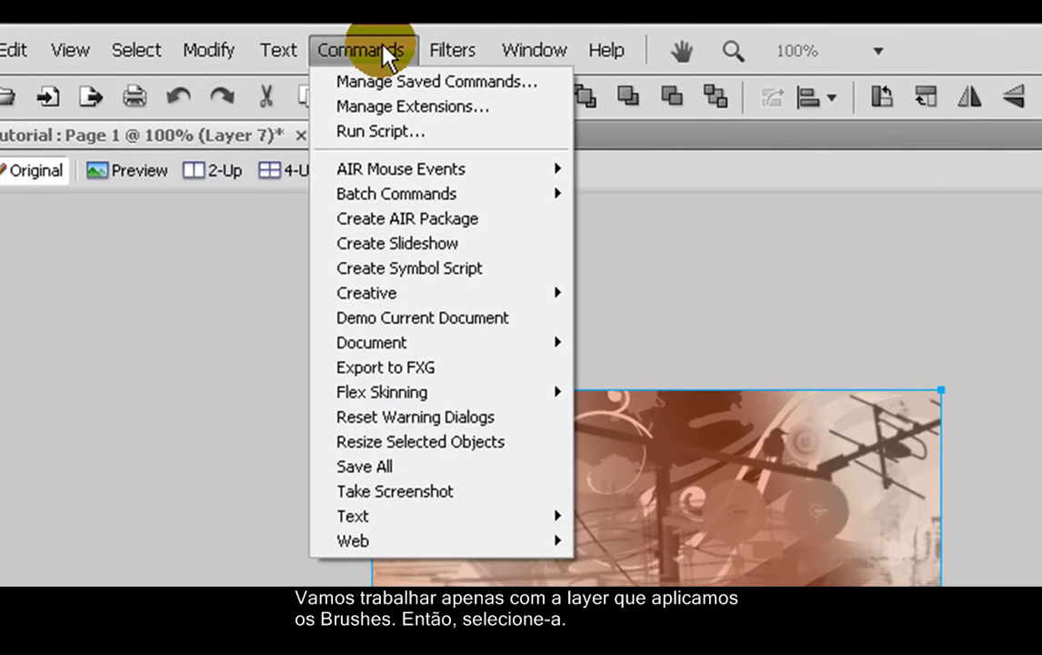
mouse_move(409, 292)
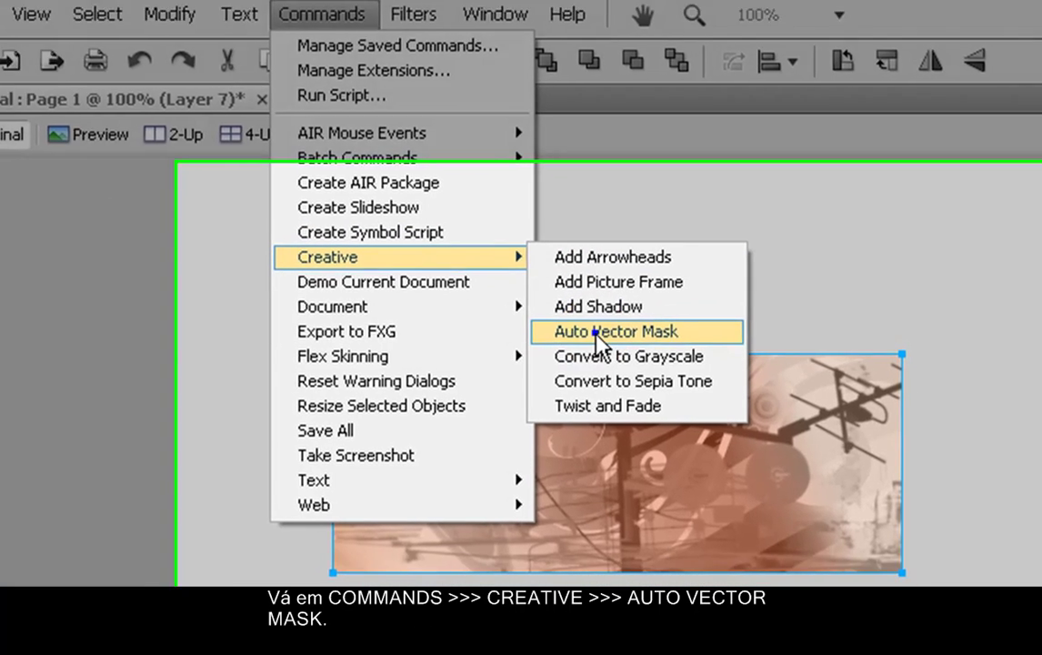
Step: Open Auto Vector Mask and try the vertical, horizontal and diagonal linear mask presets
click(637, 368)
drag(523, 196, 800, 84)
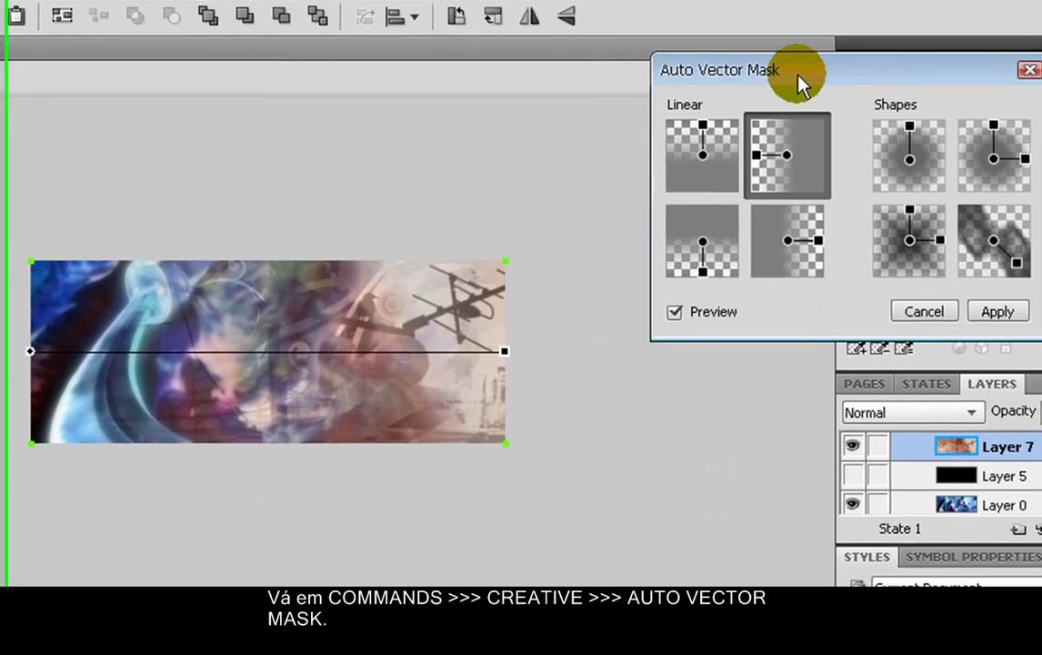
click(682, 189)
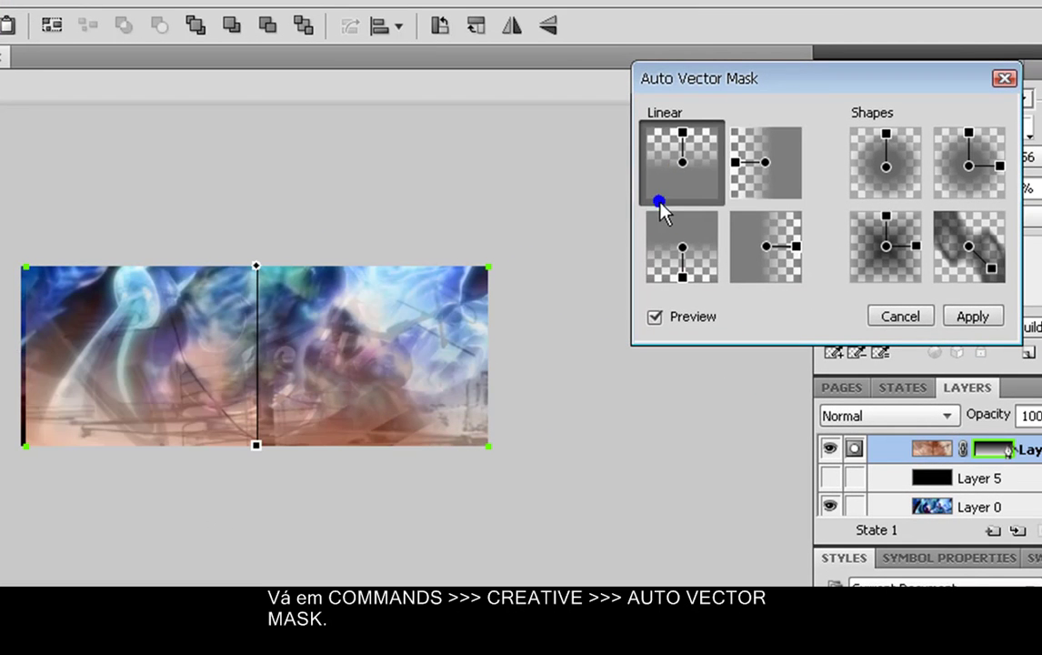
click(677, 253)
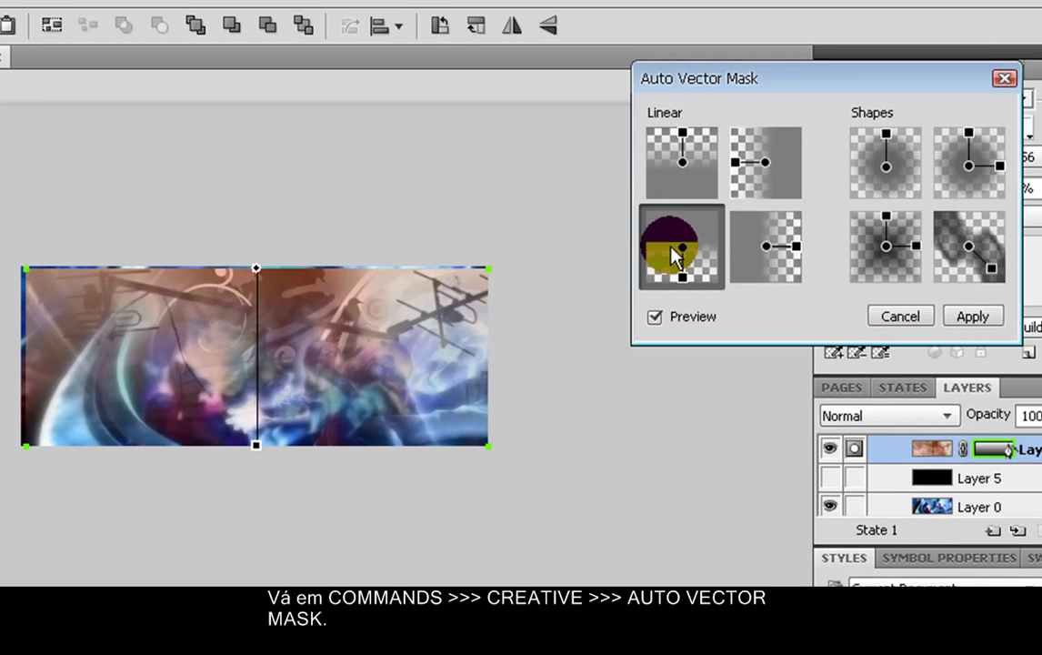
click(790, 259)
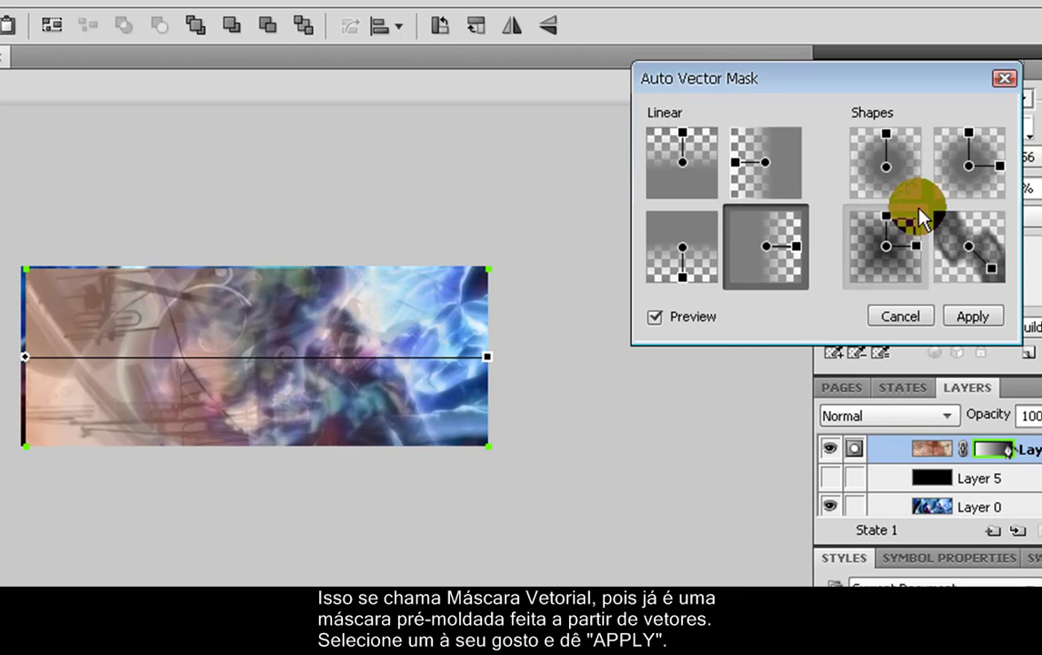
click(962, 235)
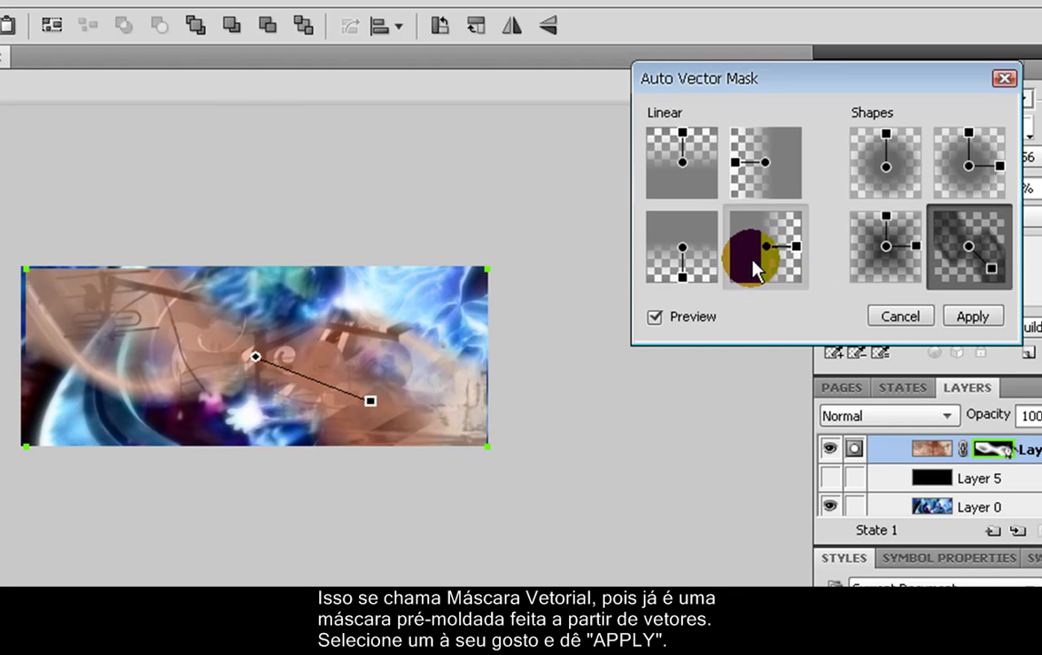
click(753, 262)
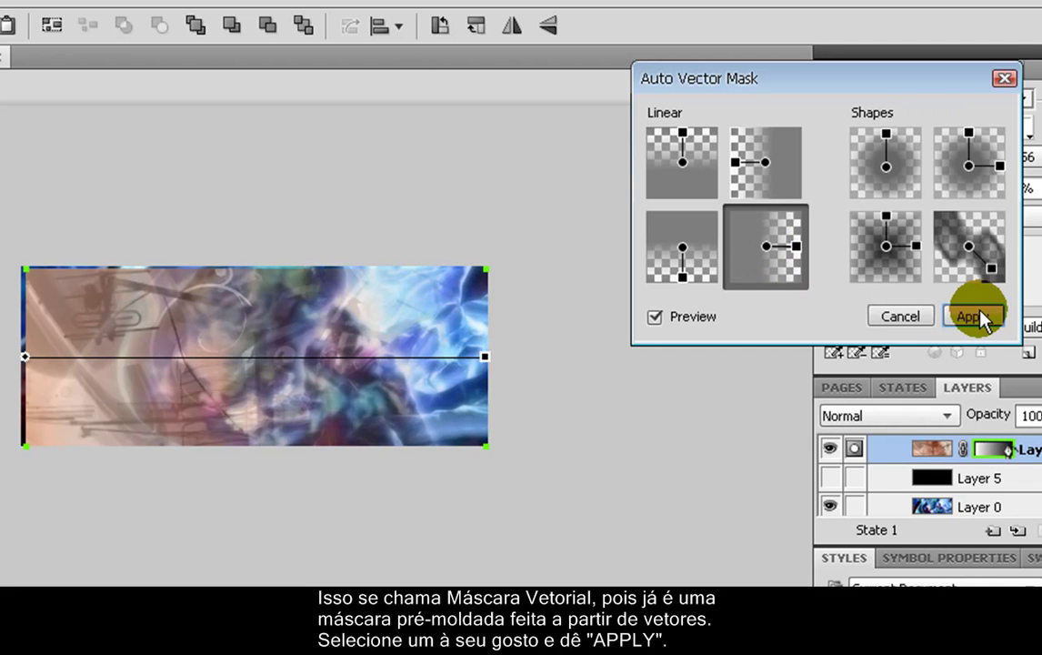
Step: Preview the linear gradient directions and apply the horizontal linear mask
click(682, 244)
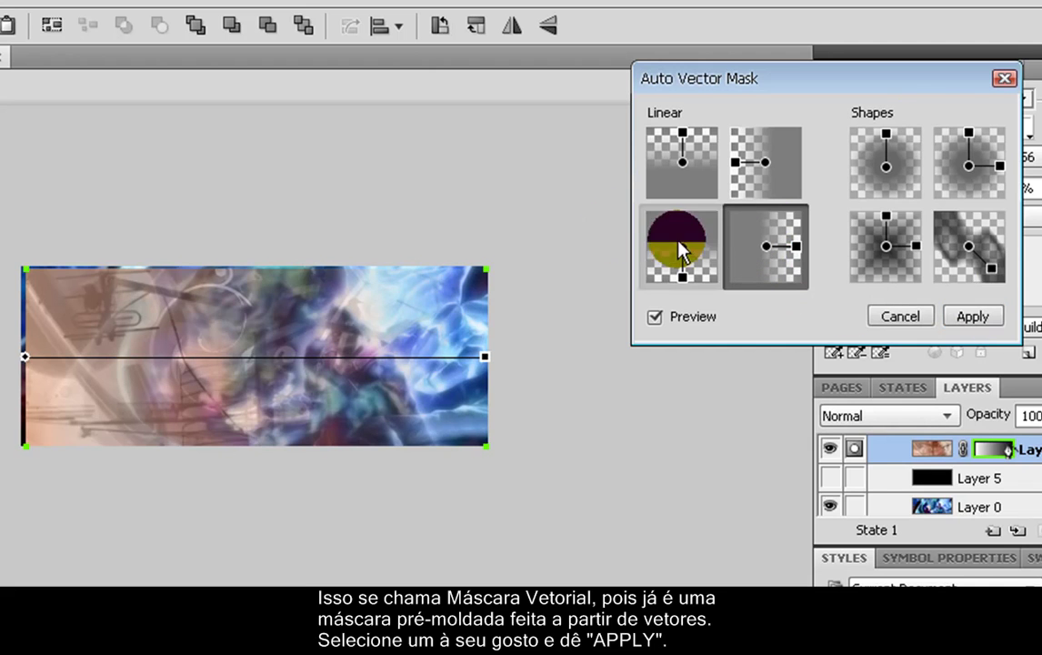
click(675, 156)
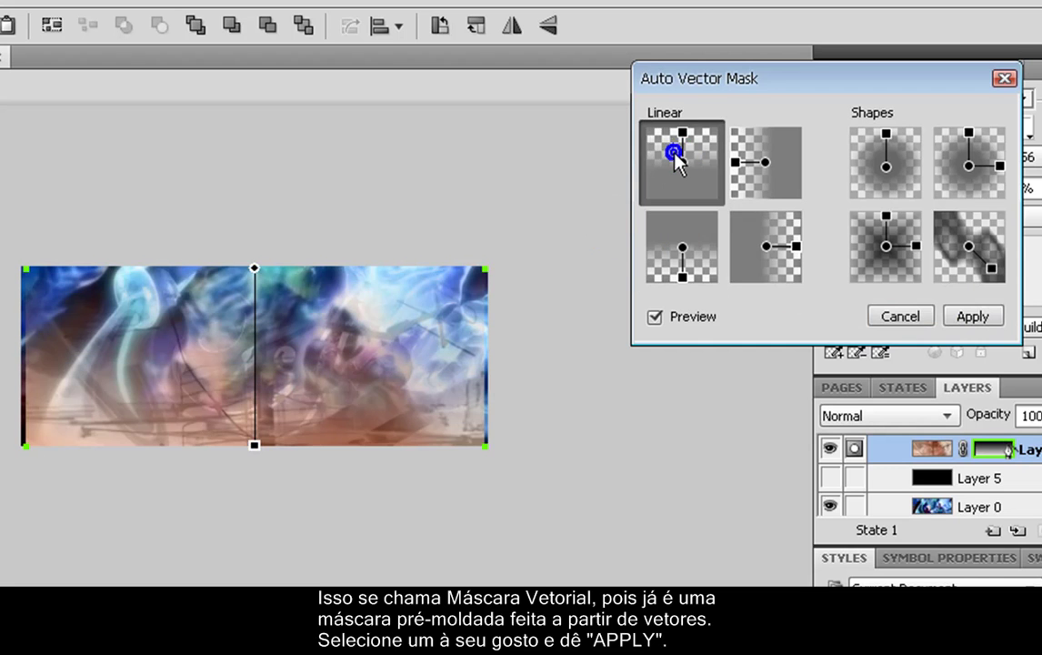
click(784, 160)
click(786, 249)
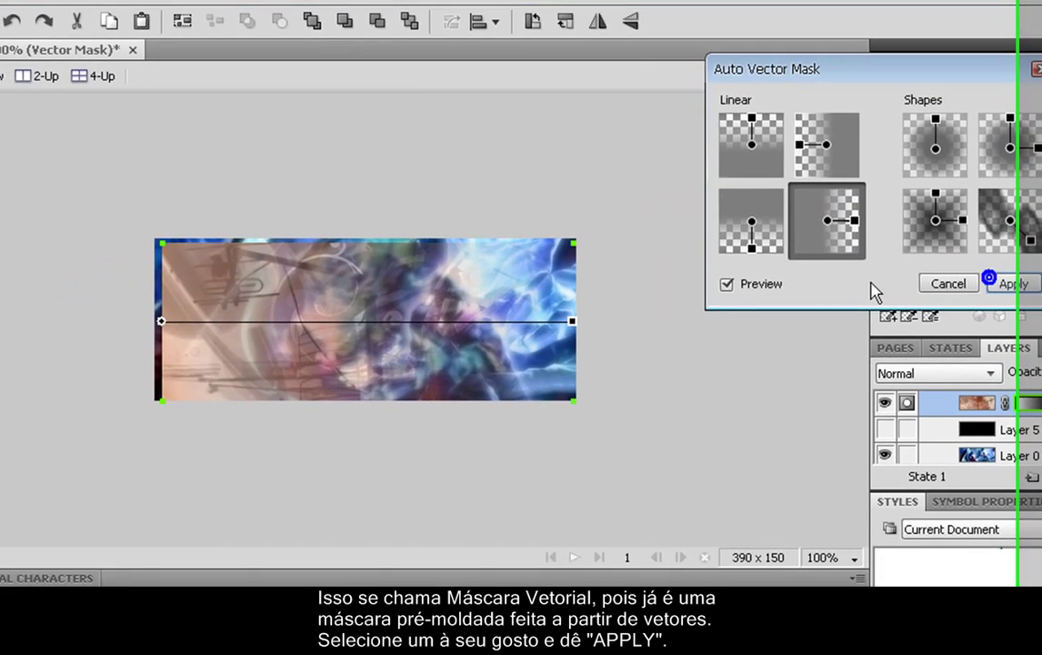
click(972, 315)
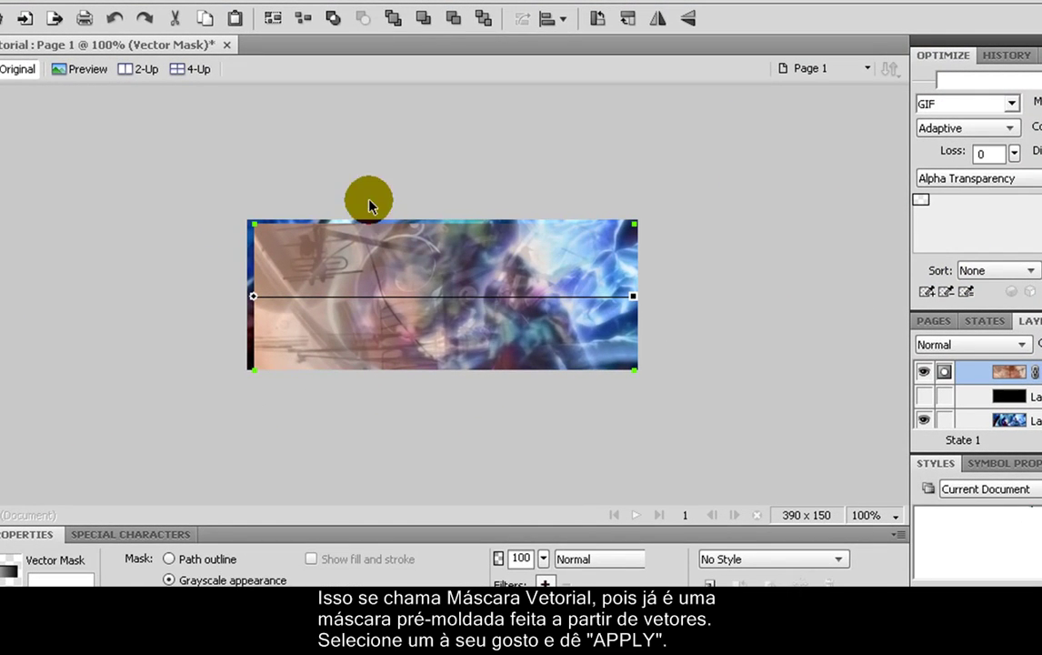
Step: Stretch the vector mask from its top-left corner to cover the whole layer
click(259, 238)
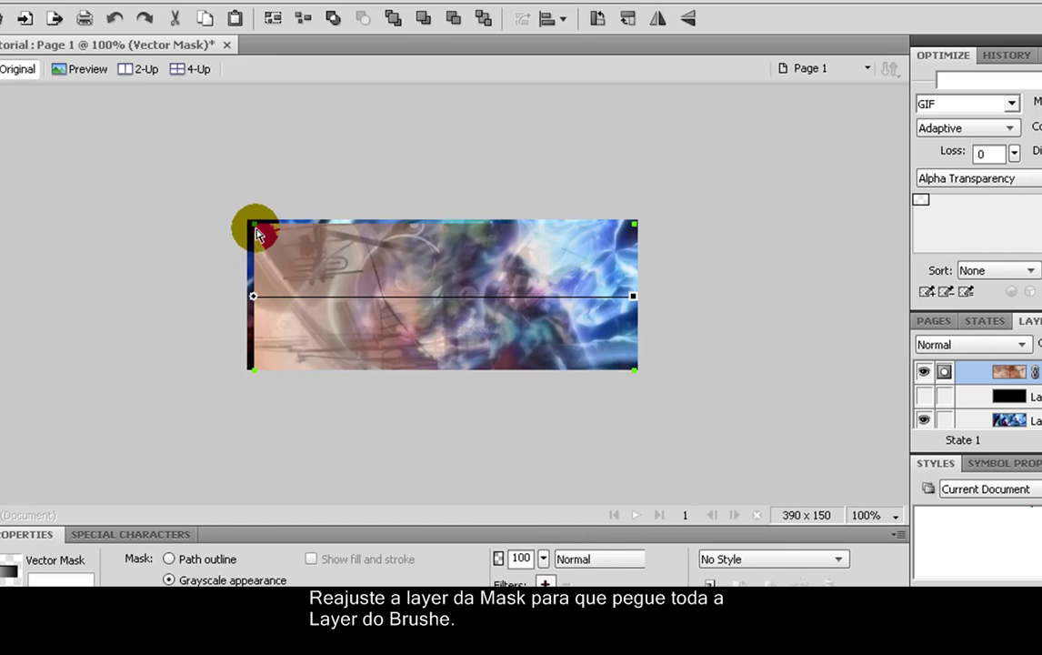
drag(255, 232, 249, 222)
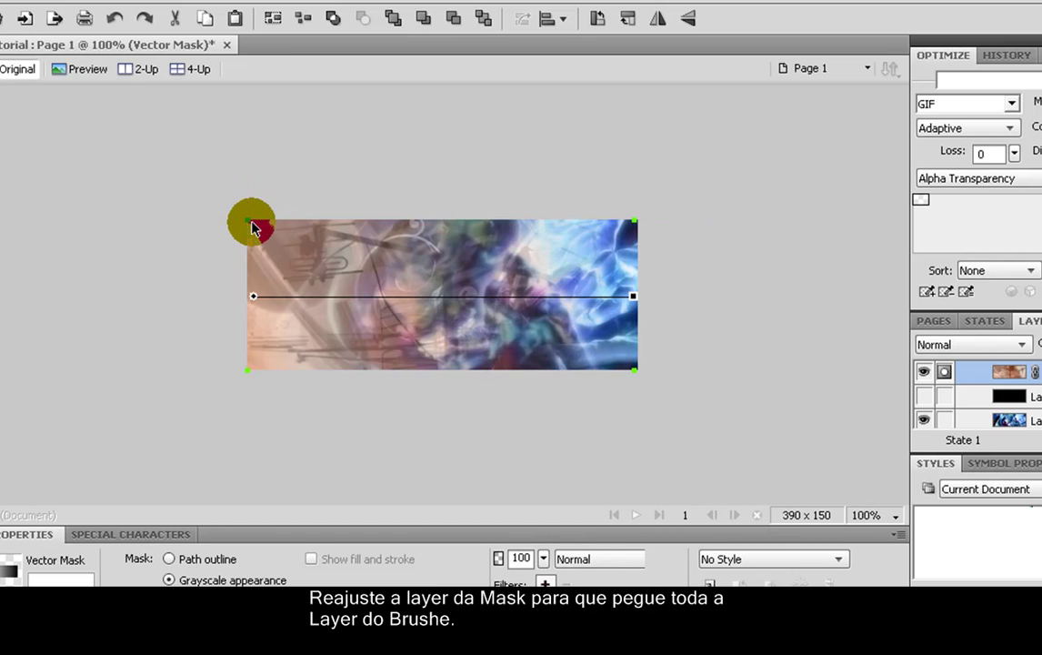
click(350, 280)
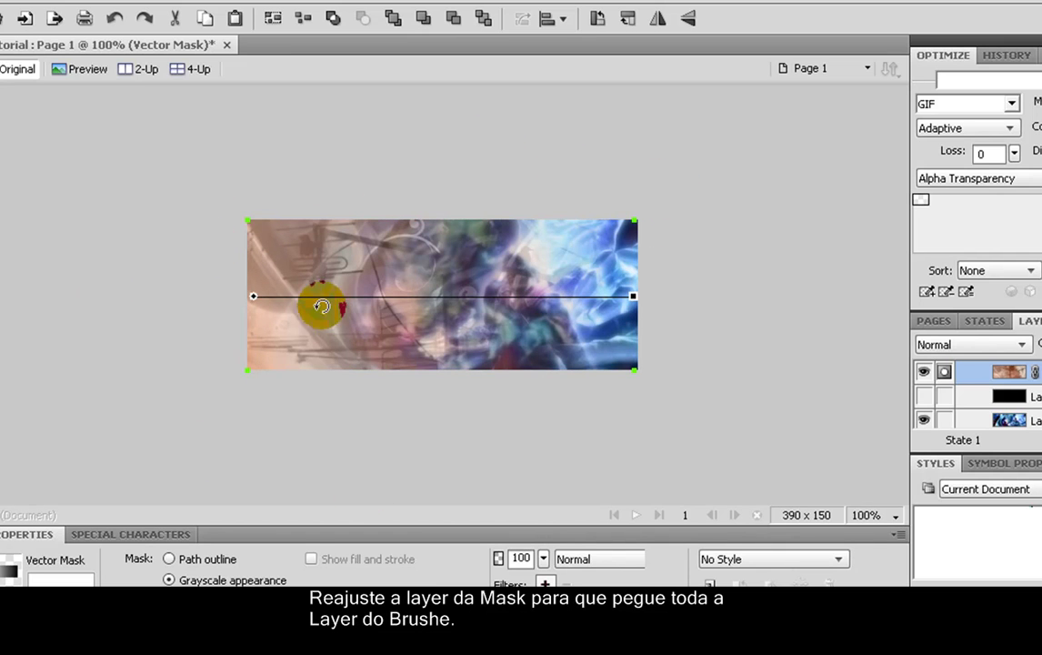
Step: Angle the mask gradient from the bottom-left corner past the top-right corner
mouse_move(252, 303)
mouse_down()
mouse_move(384, 309)
mouse_move(320, 322)
mouse_move(347, 321)
mouse_up()
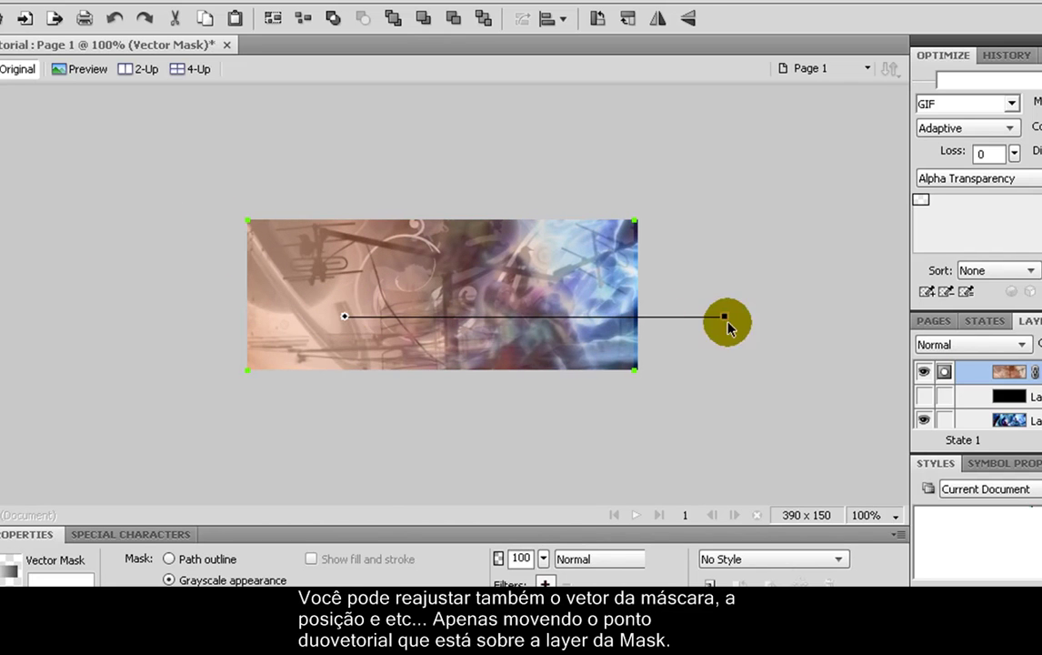
mouse_move(724, 317)
mouse_down()
mouse_move(633, 162)
mouse_move(529, 270)
mouse_move(628, 240)
mouse_move(830, 118)
mouse_move(572, 200)
mouse_move(614, 211)
mouse_up()
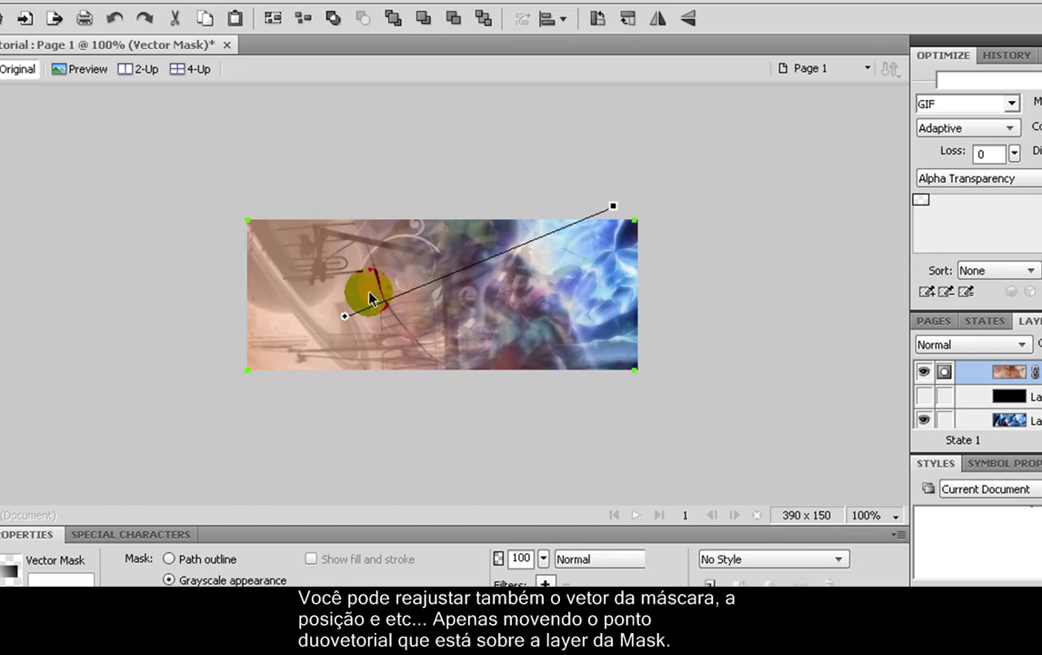
drag(345, 323, 308, 335)
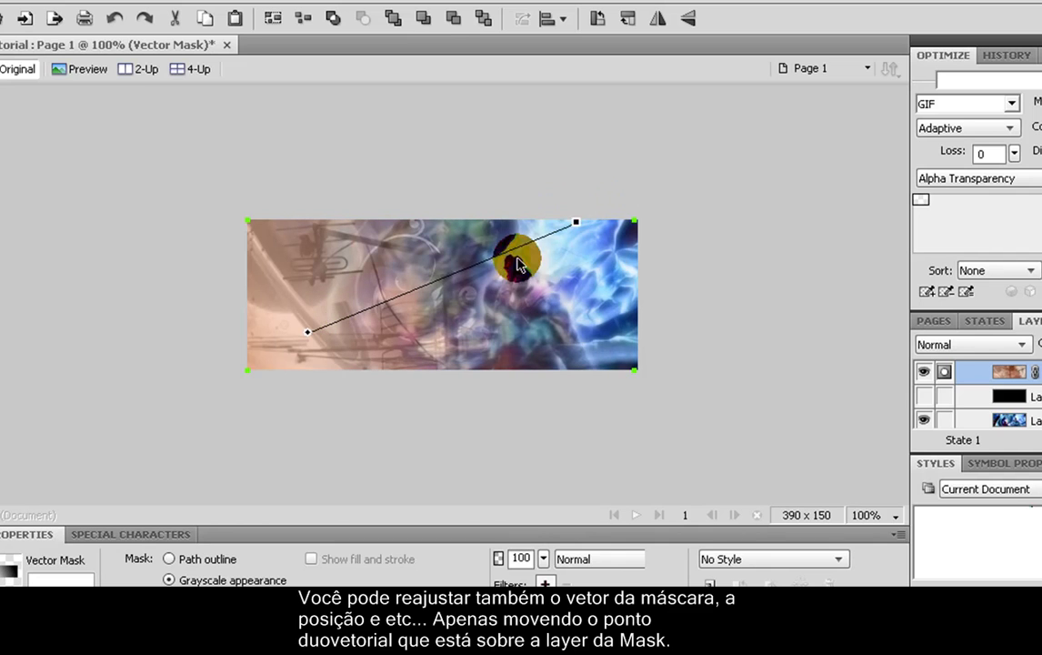
drag(577, 227, 659, 189)
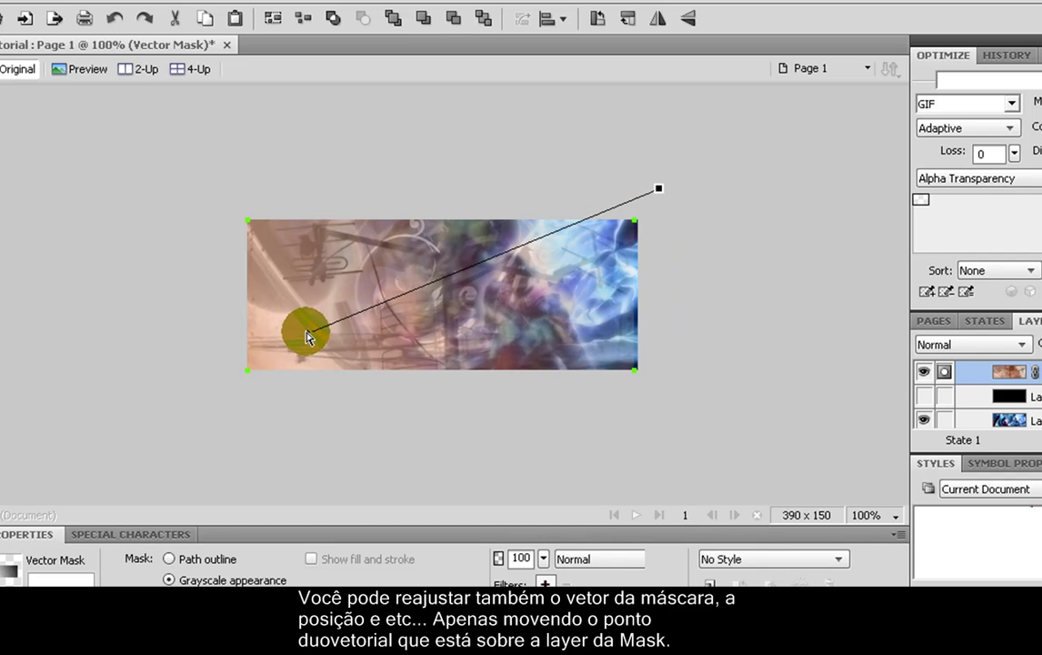
drag(308, 336, 252, 368)
drag(606, 228, 662, 198)
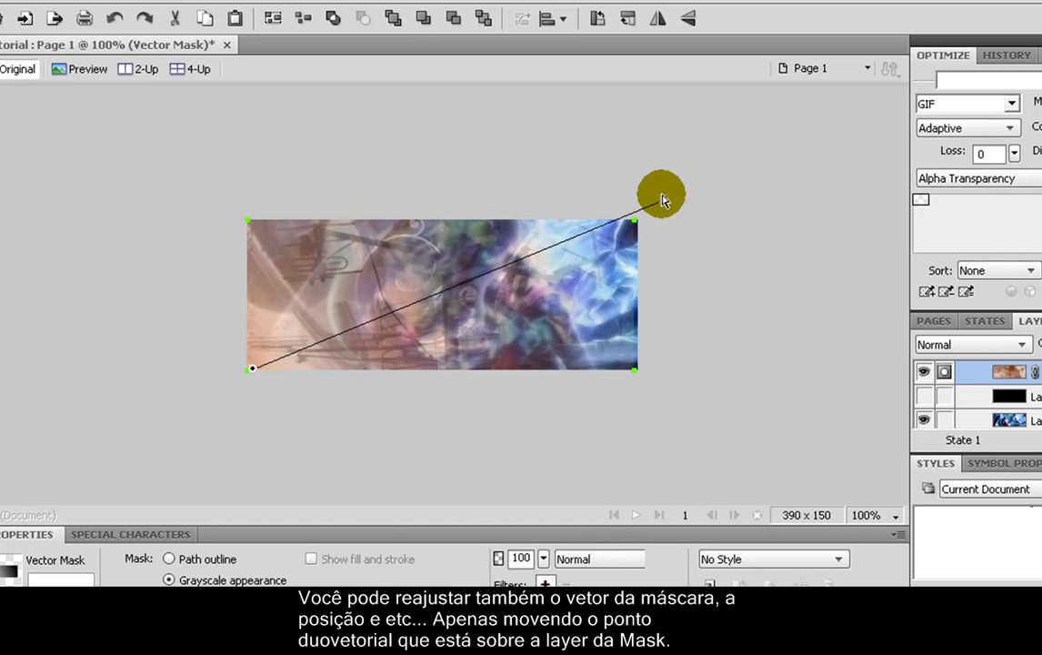
click(677, 202)
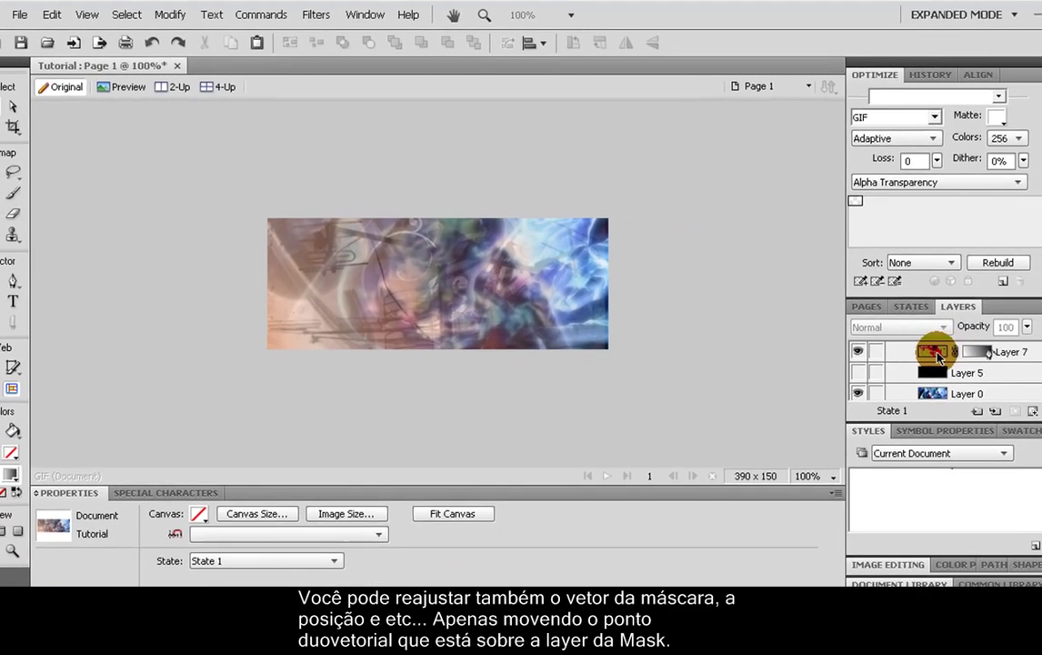
Step: Lower Layer 7's opacity to 87% with the Layers panel slider
click(898, 343)
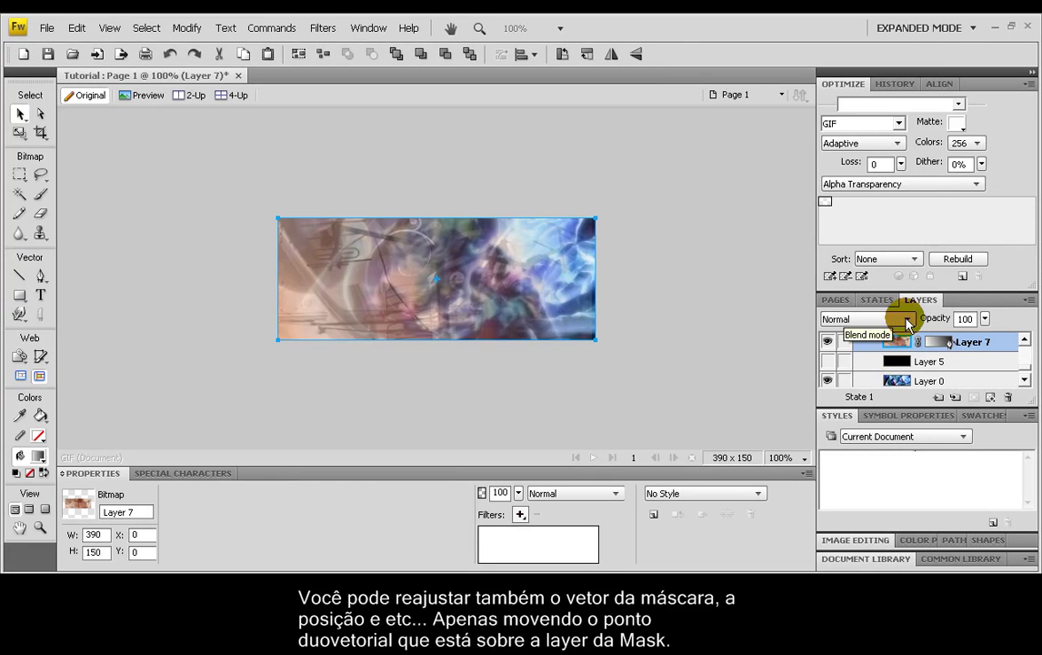
click(983, 319)
drag(983, 323, 986, 337)
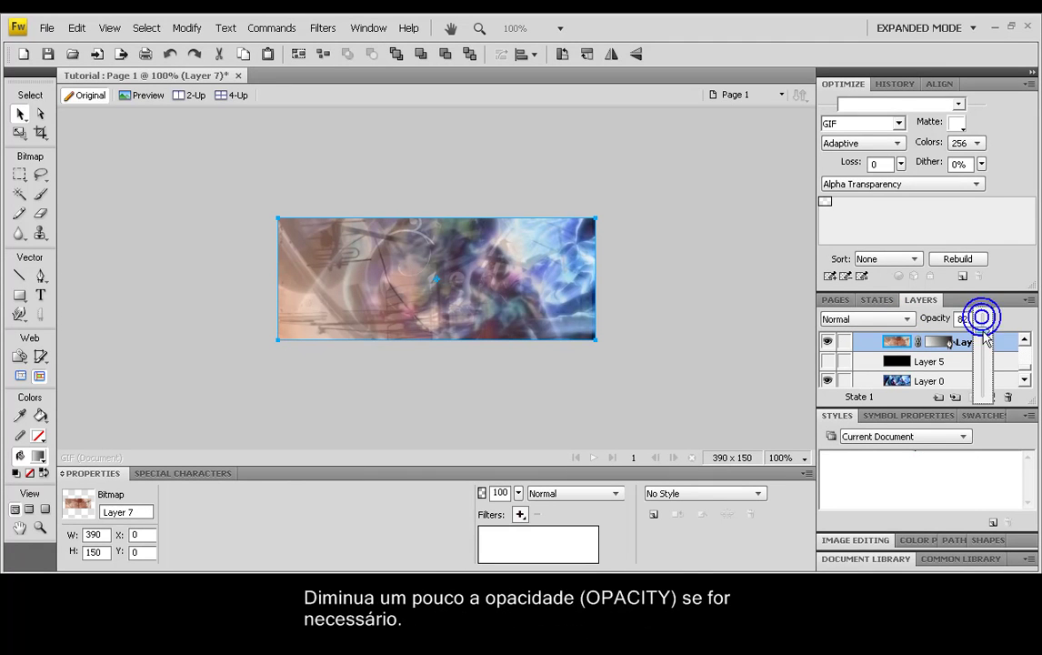
click(984, 329)
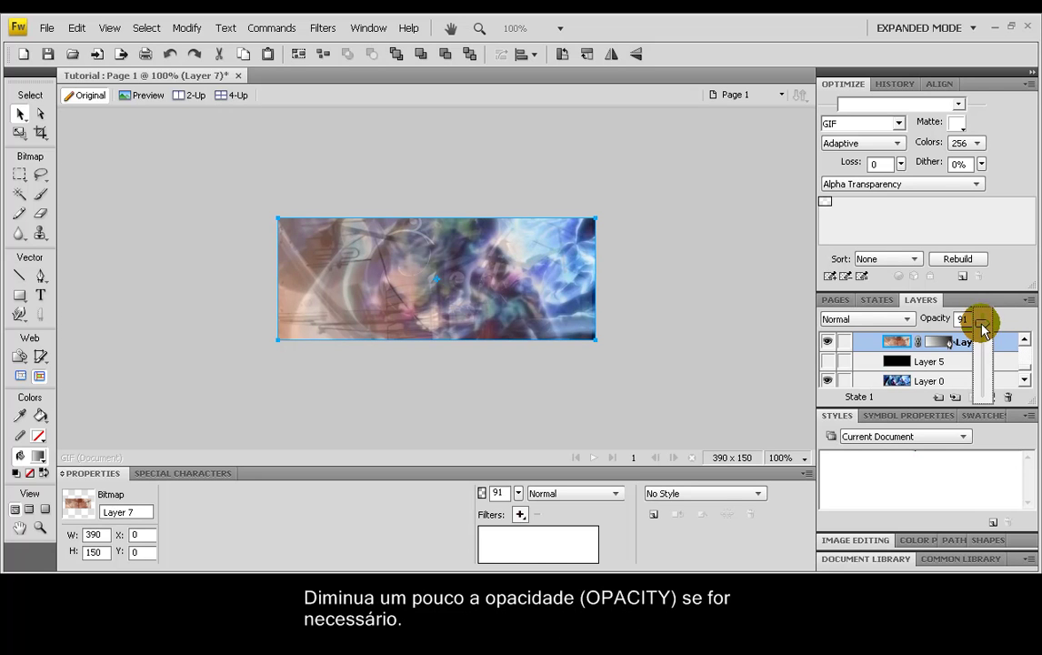
click(982, 318)
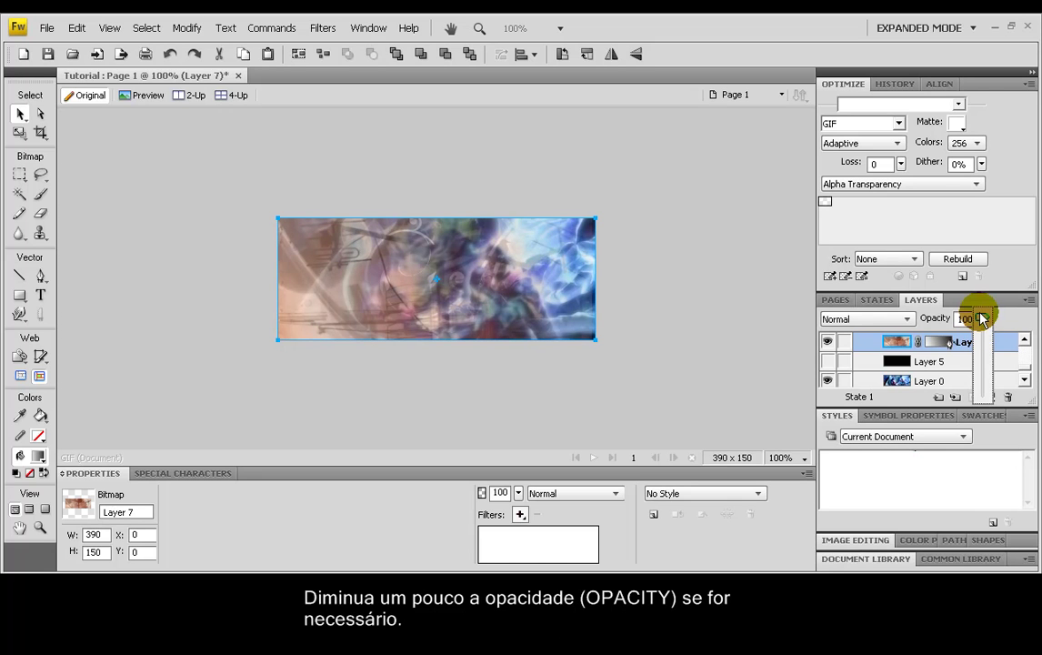
drag(982, 320, 985, 334)
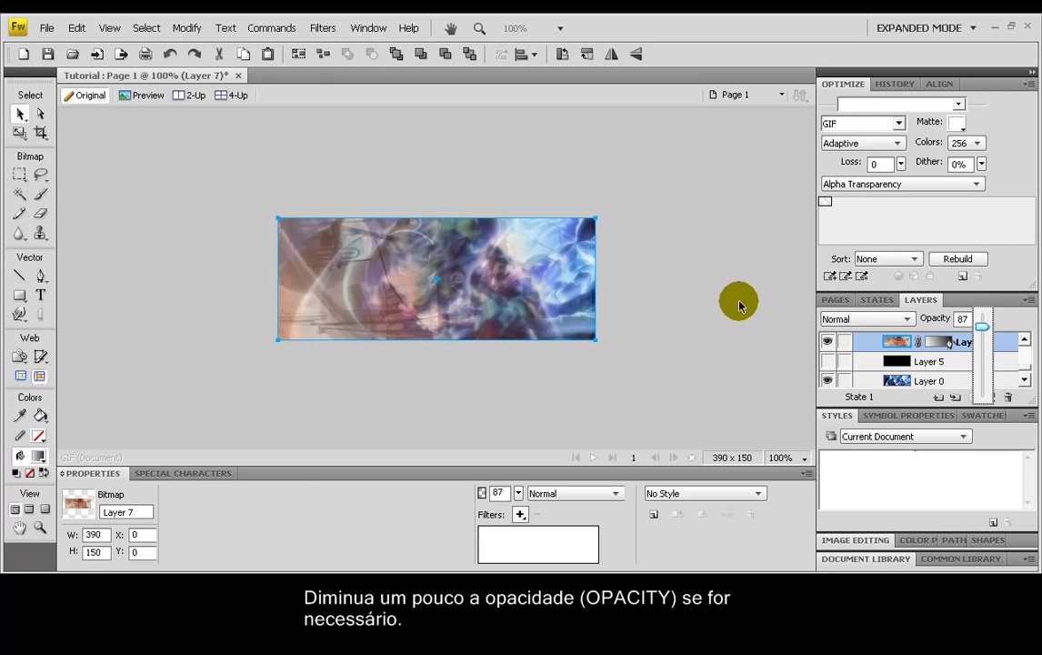
click(700, 298)
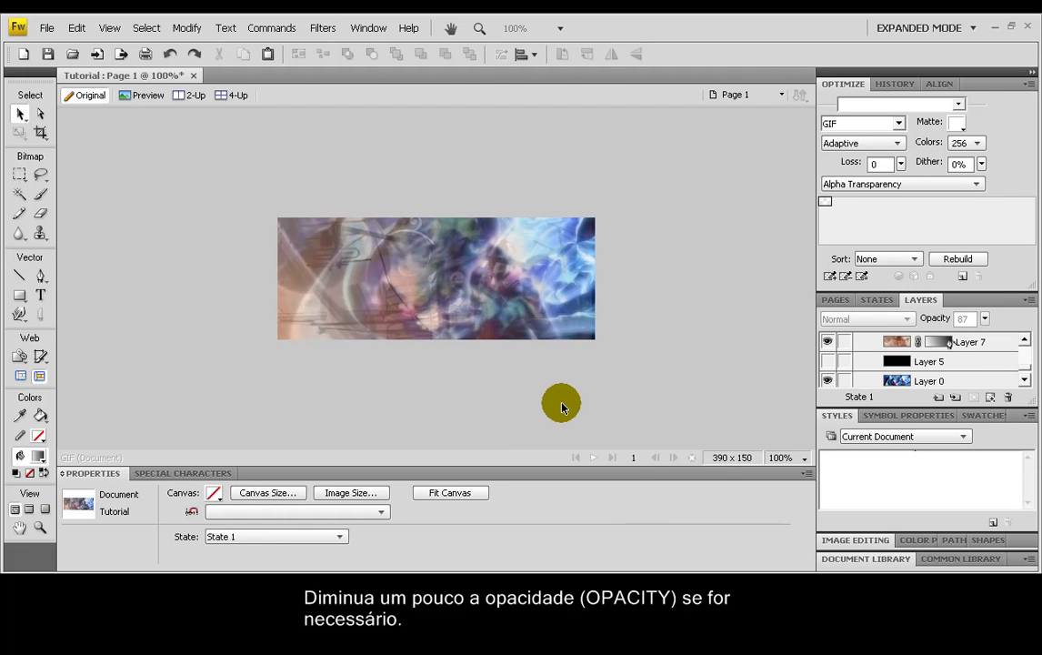
click(896, 350)
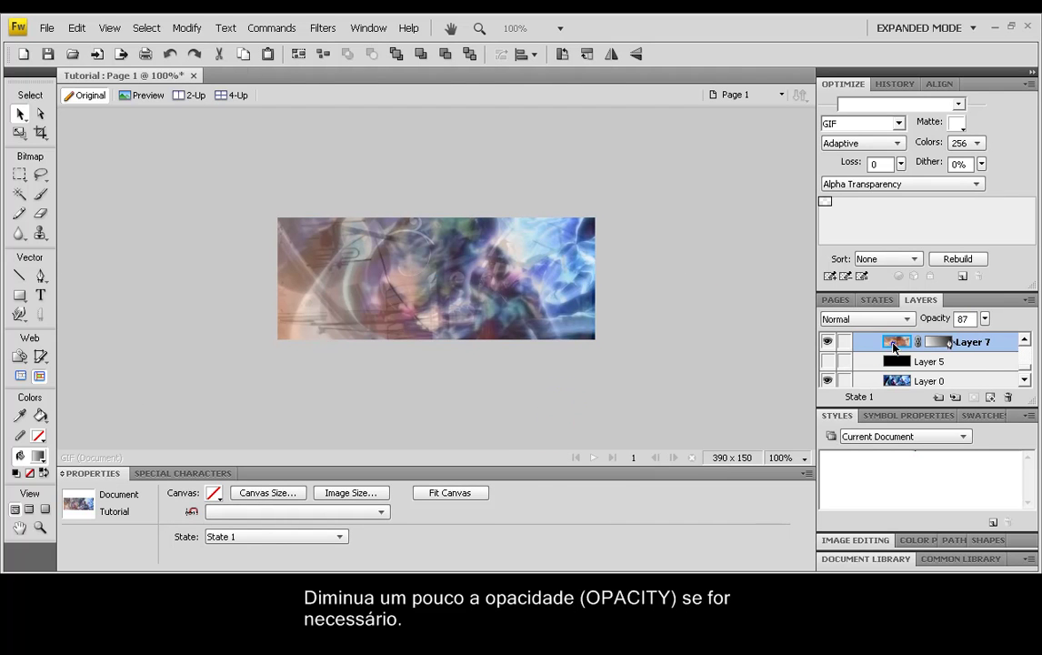
scroll(1025, 373, up, 2)
click(1025, 368)
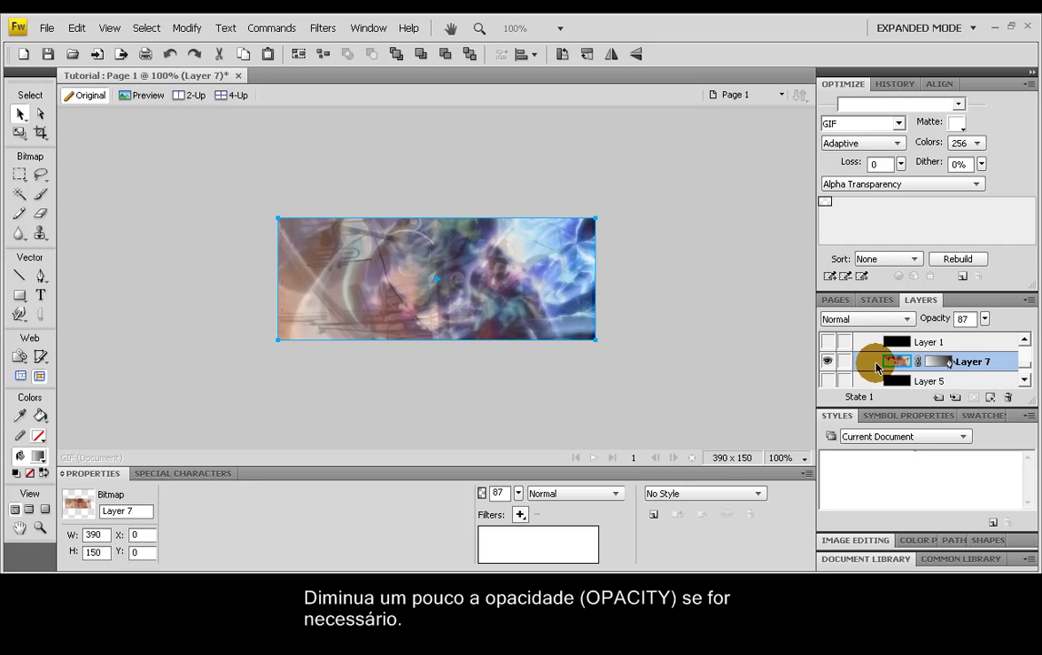
click(828, 361)
drag(1025, 371, 1027, 359)
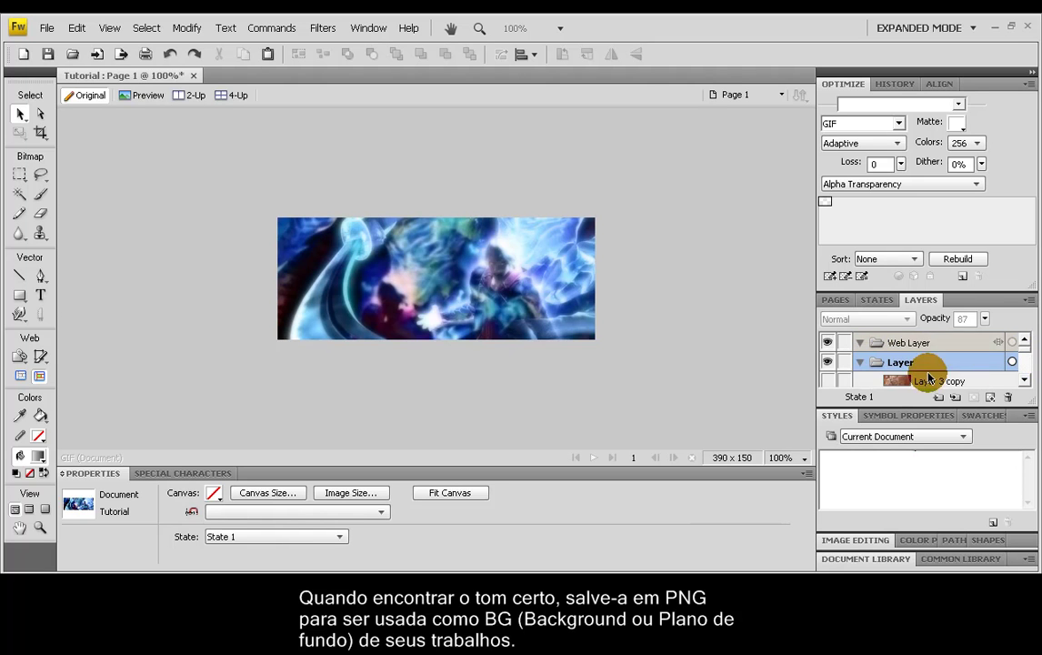
scroll(973, 353, down, 1)
click(827, 342)
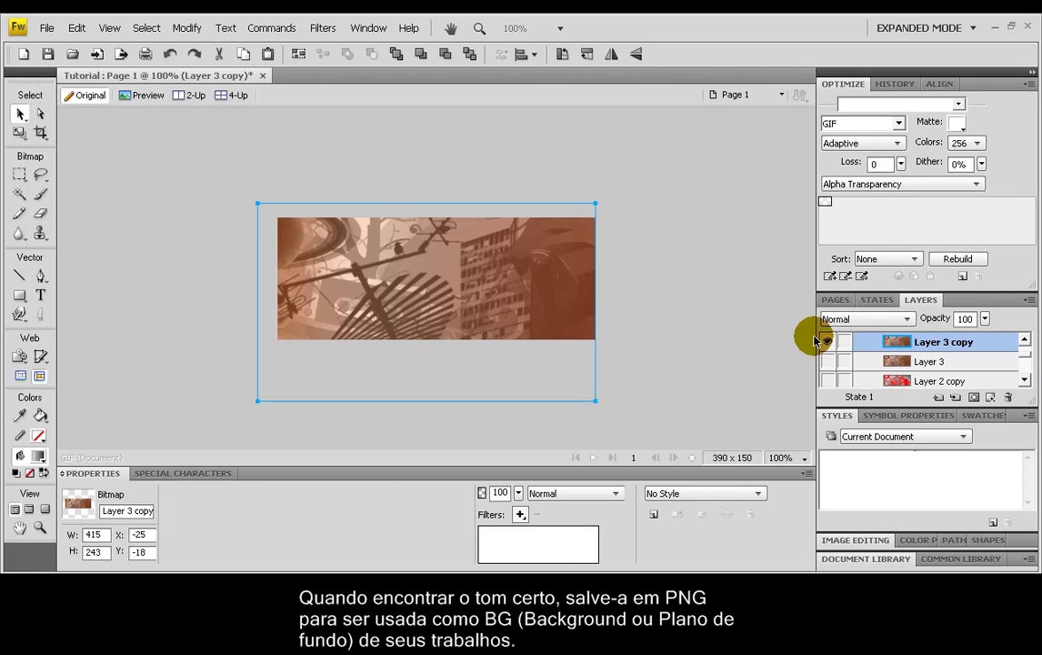
click(826, 341)
drag(1020, 354, 1022, 370)
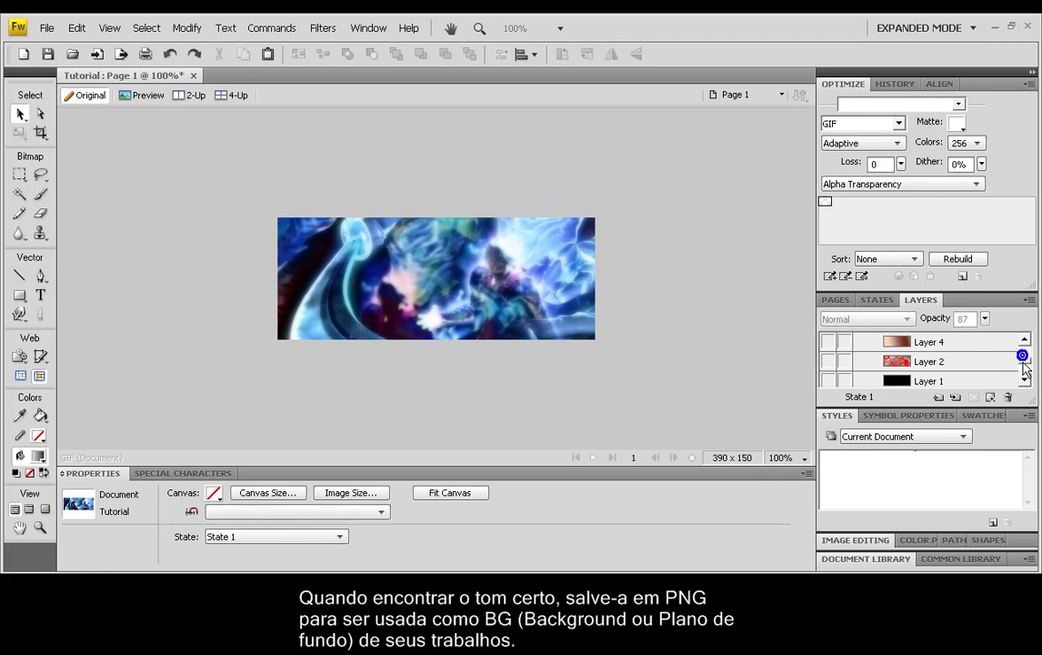
click(827, 361)
click(288, 344)
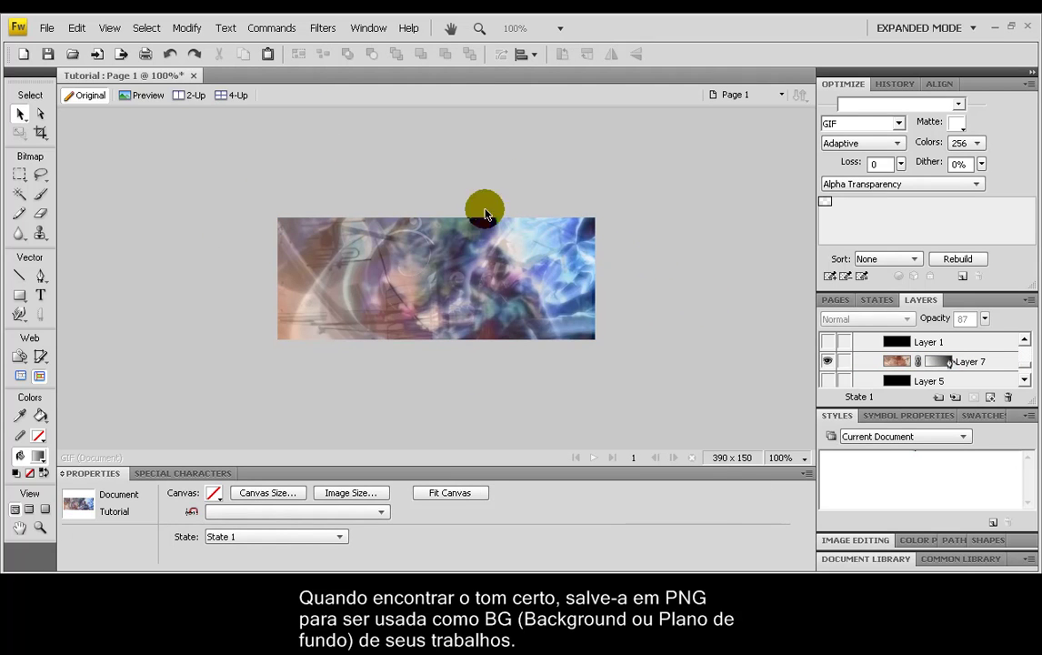
Step: Save the banner as Tutorial.png in Fireworks PNG format
click(42, 30)
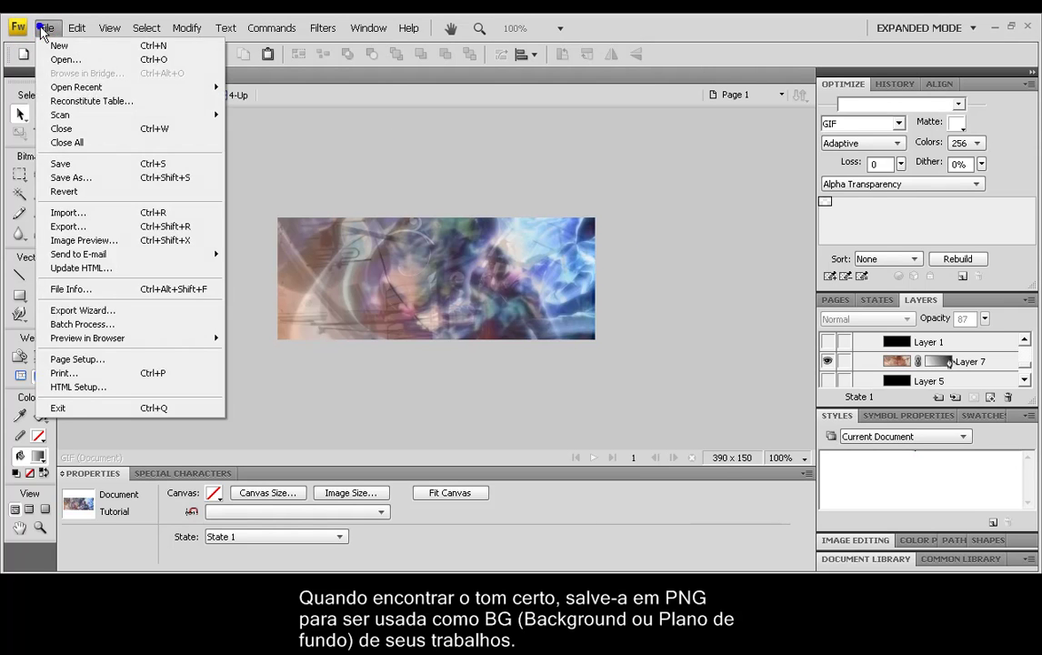
click(128, 182)
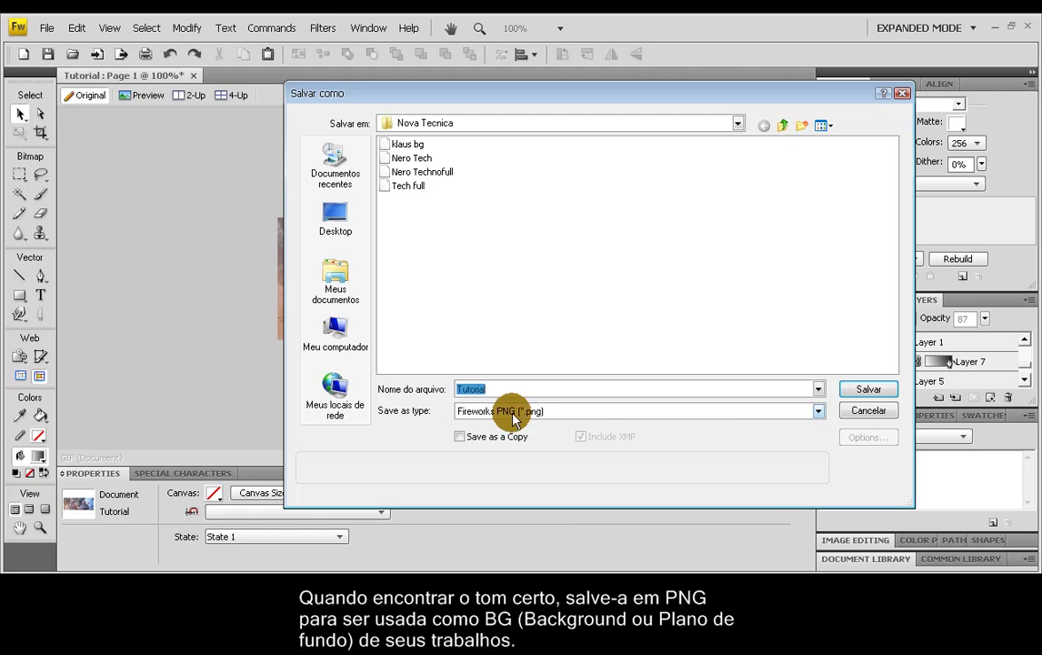
click(862, 390)
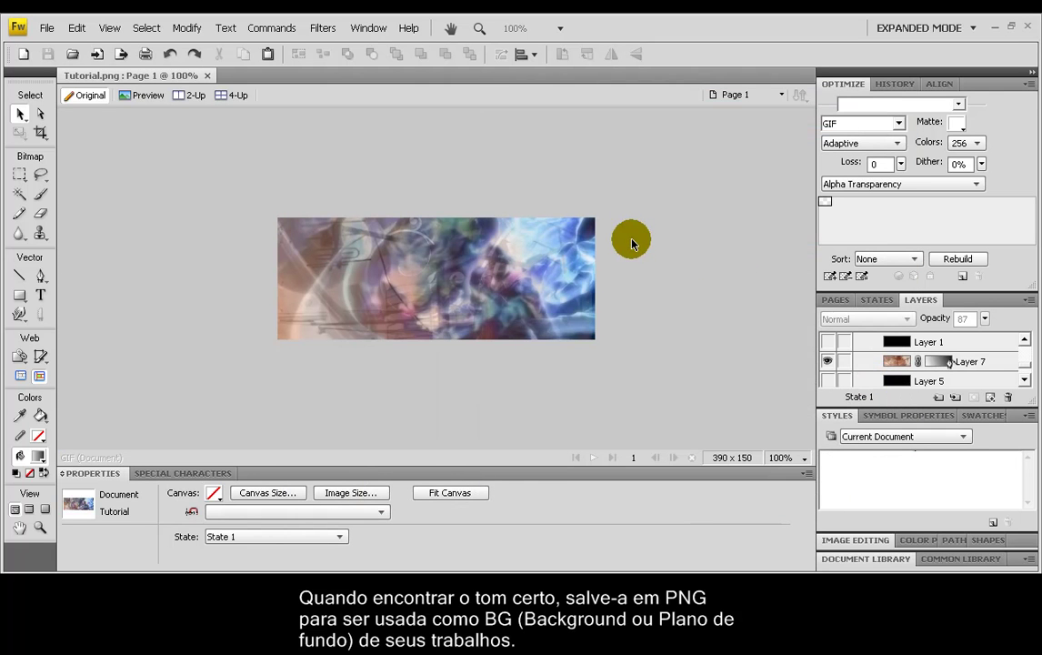